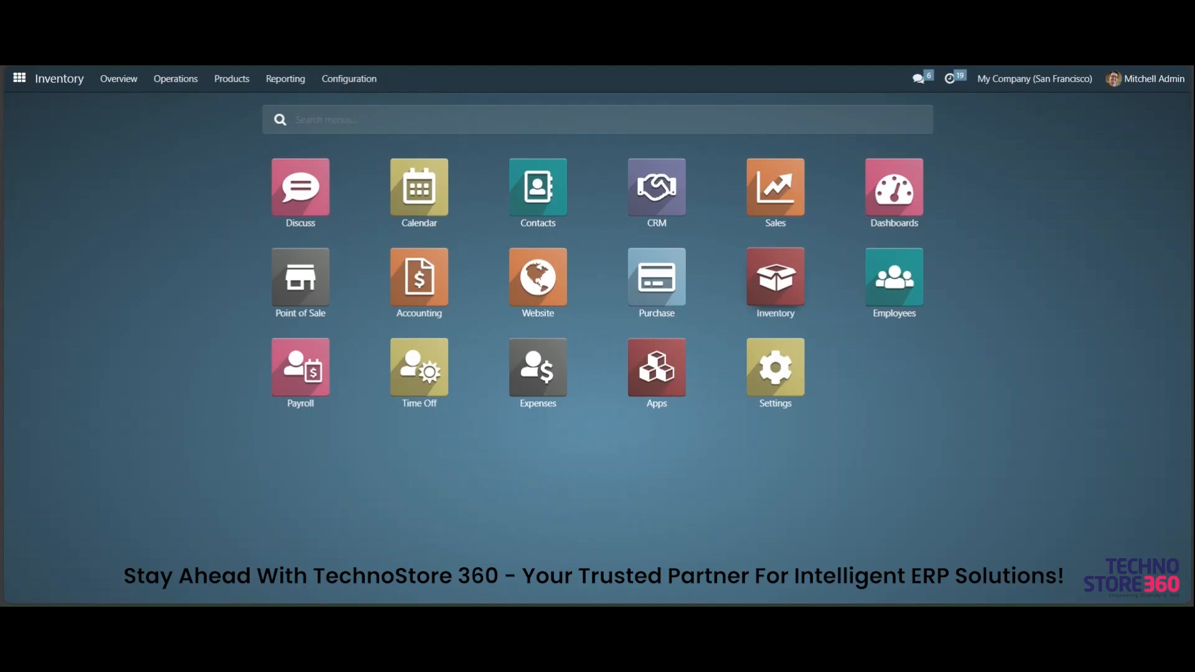
- Create a new product in the Inventory app and name it Water Bottle 500ML
click(804, 308)
click(223, 81)
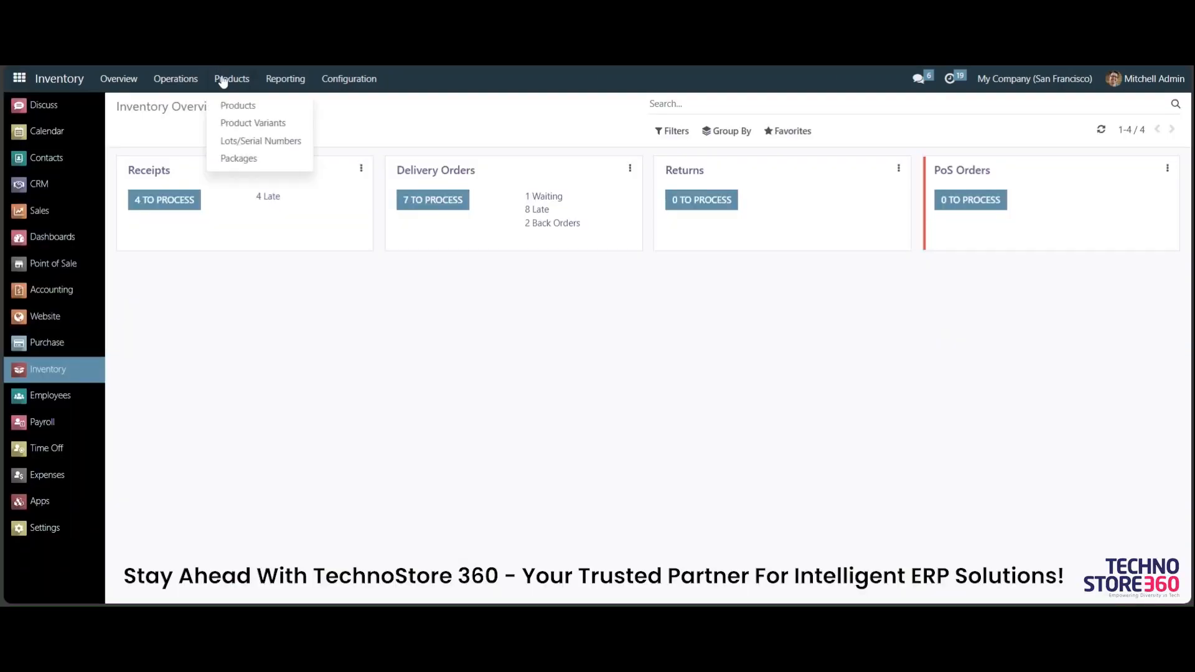
click(255, 105)
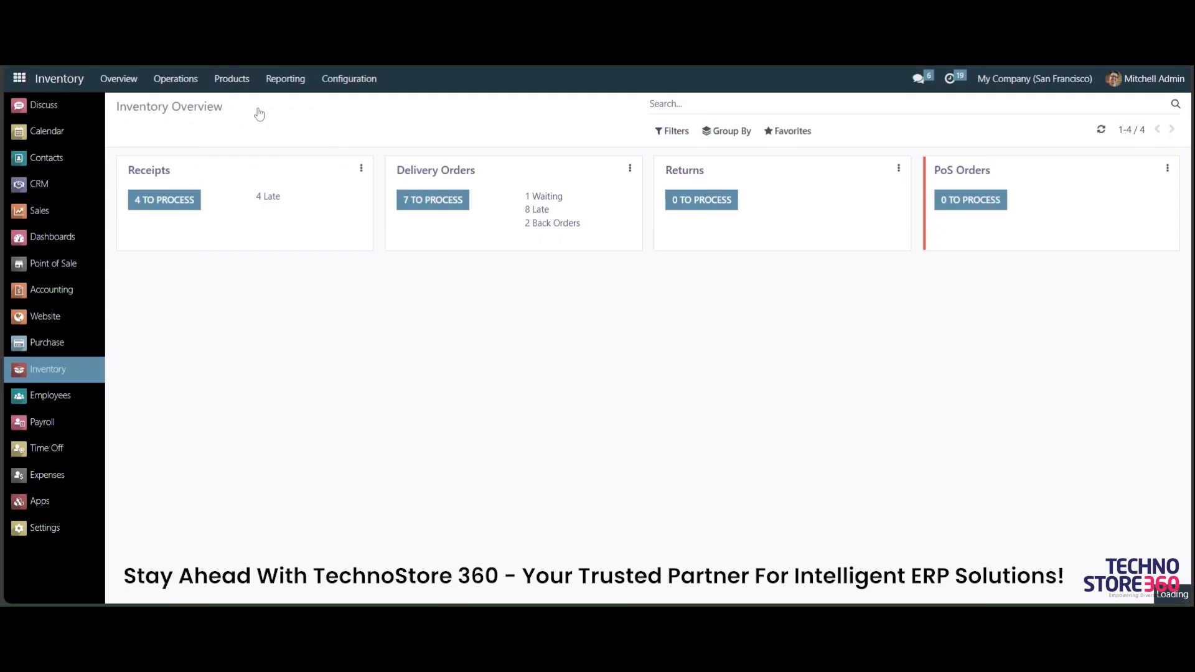
click(145, 127)
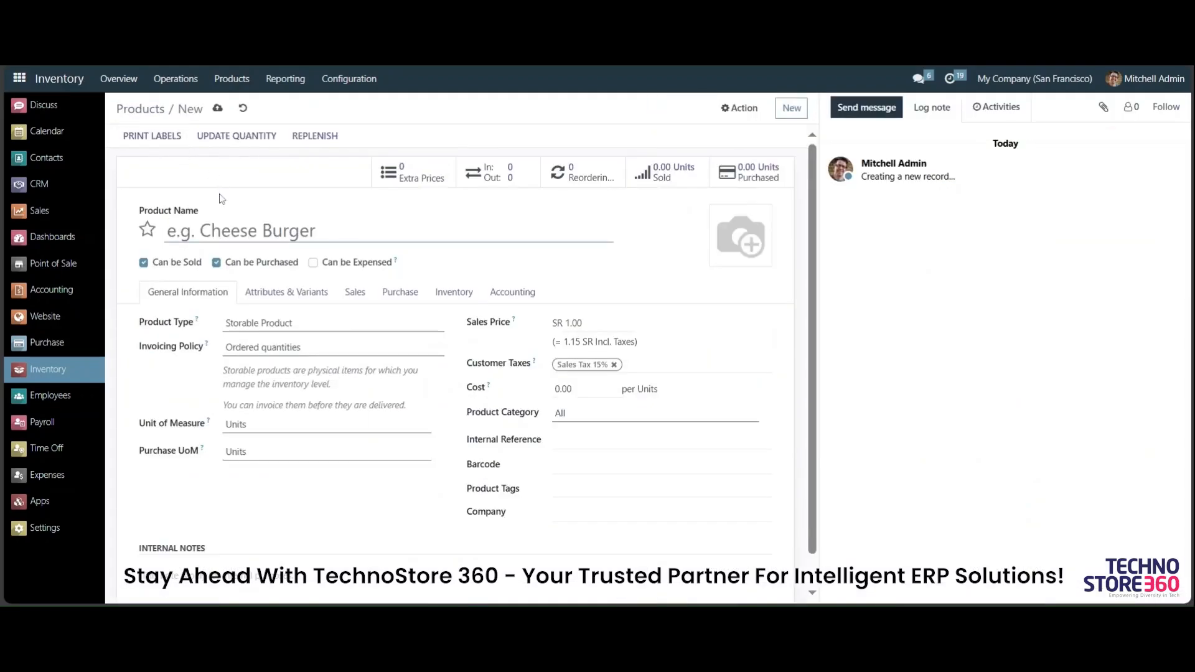
text(Water Bottle 300ML)
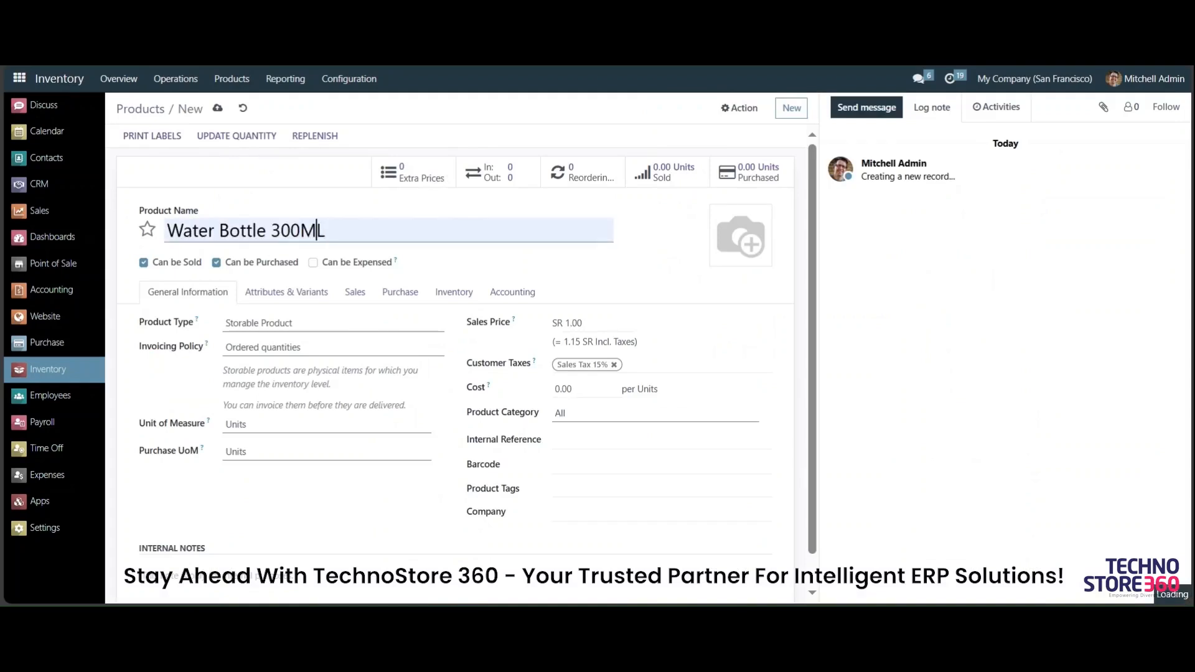
key(Left)
key(BackSpace)
key(BackSpace)
key(BackSpace)
text(500)
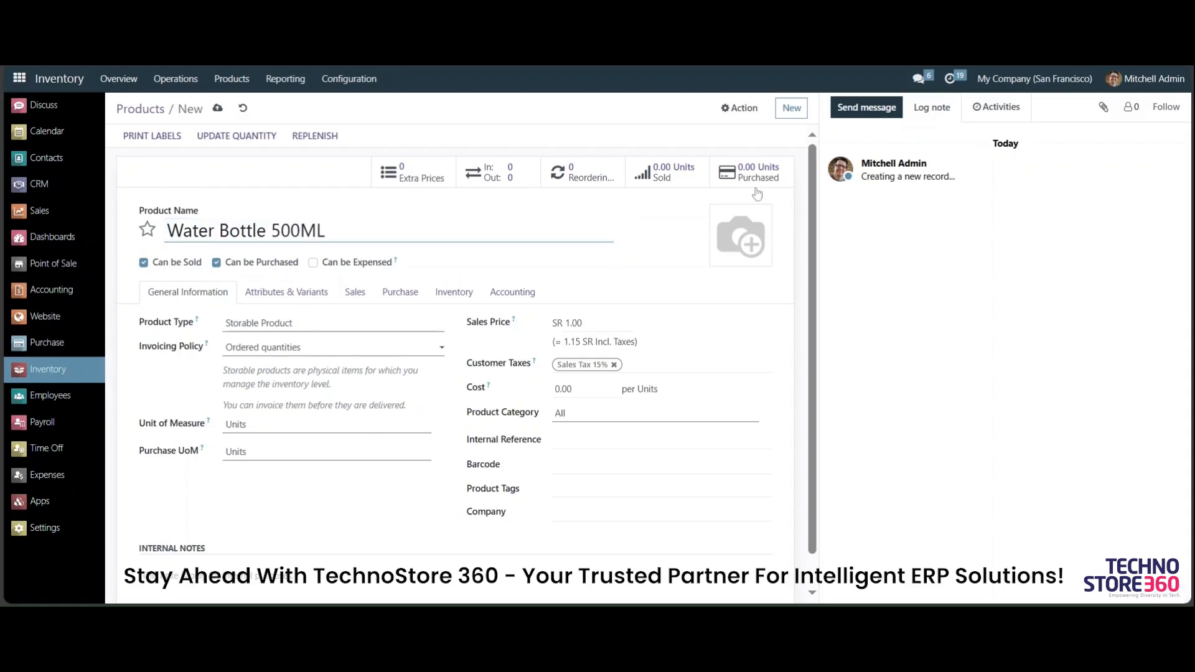
- Set the product's sales price to 4
click(582, 323)
key(ctrl+a)
text(4)
click(714, 337)
- Add a packaging named PKT to the product's inventory settings, with package type Box and a contained quantity of 10
click(460, 301)
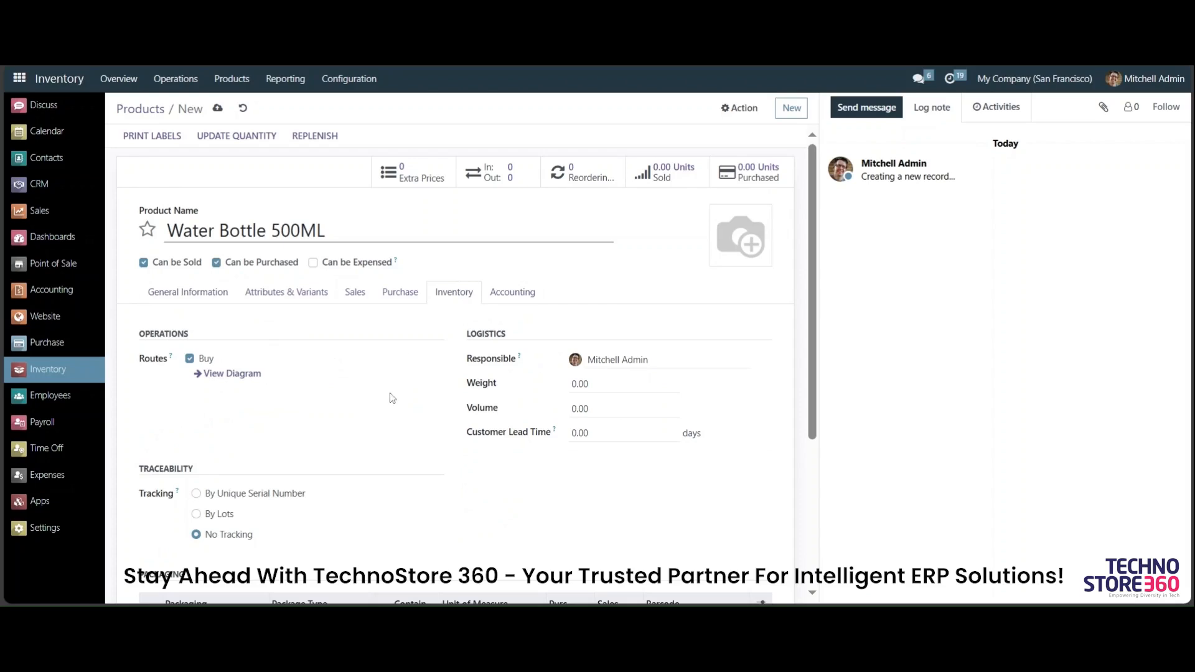
scroll(392, 397, down, 4)
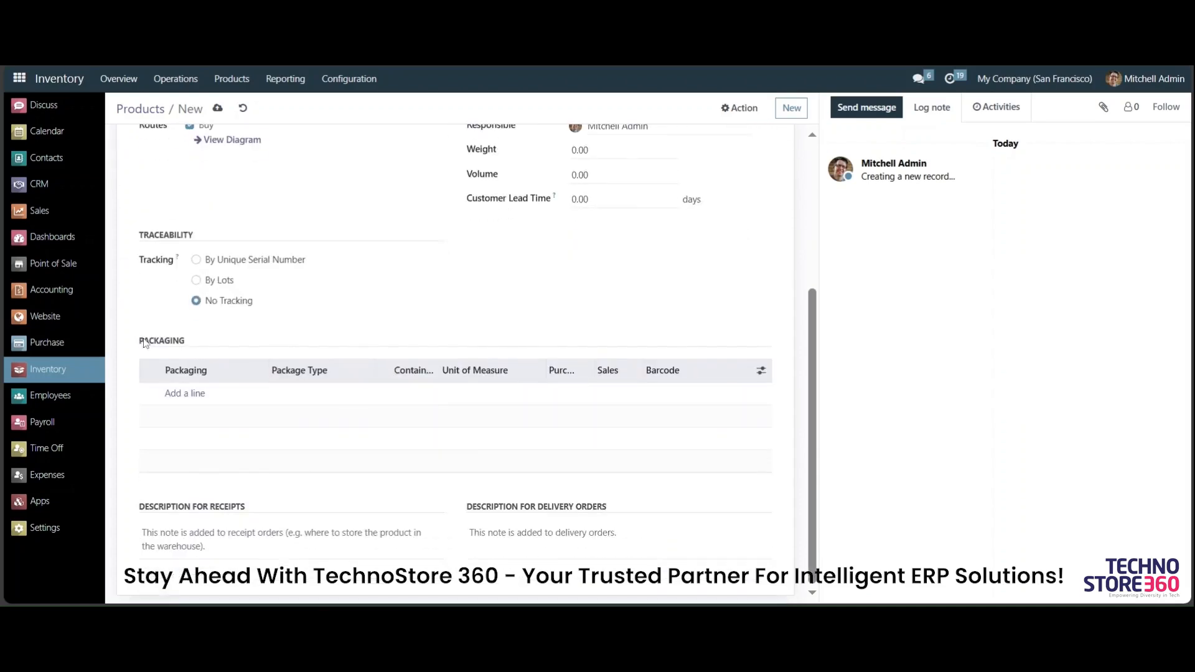
click(192, 396)
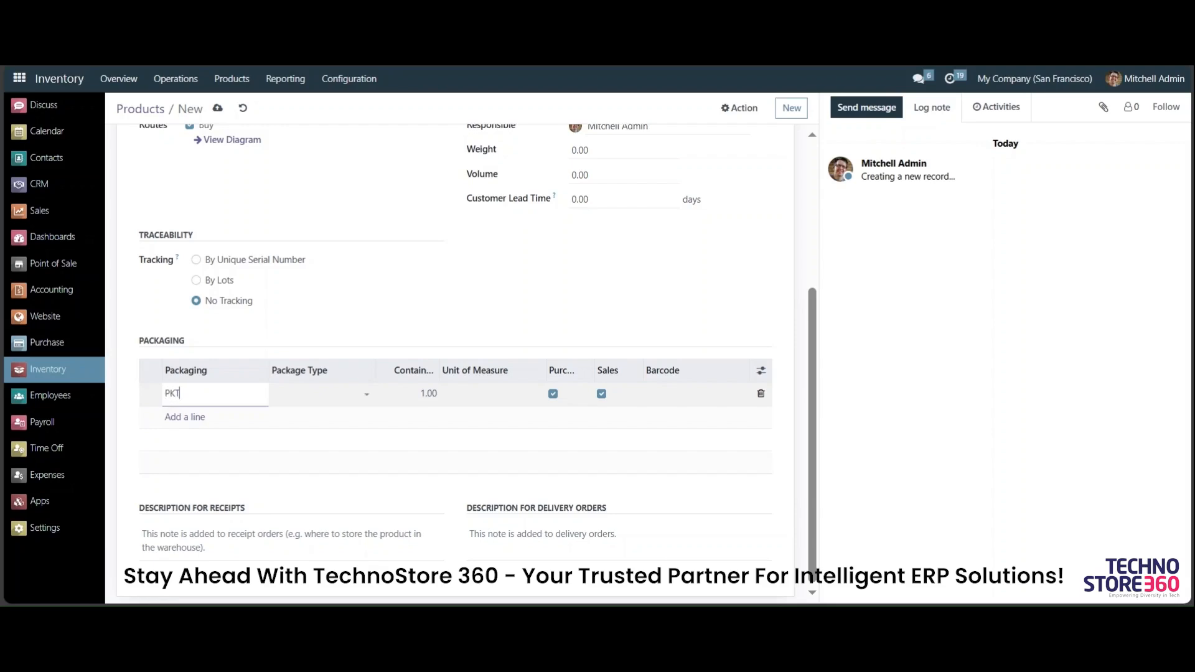
click(315, 393)
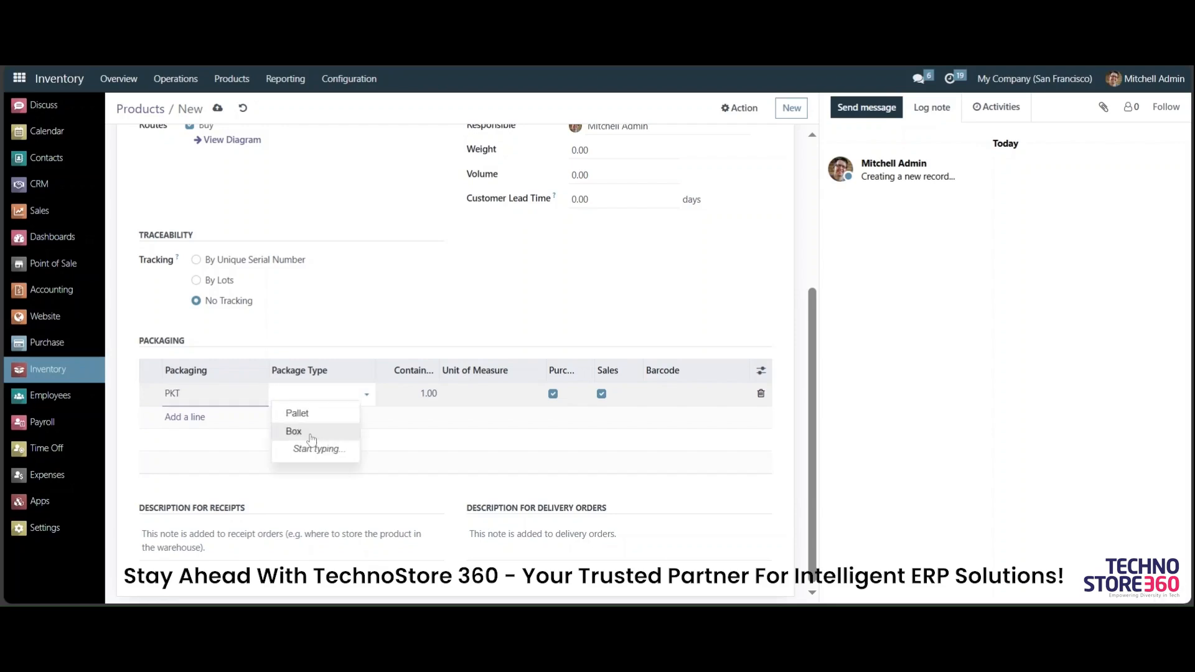
click(294, 431)
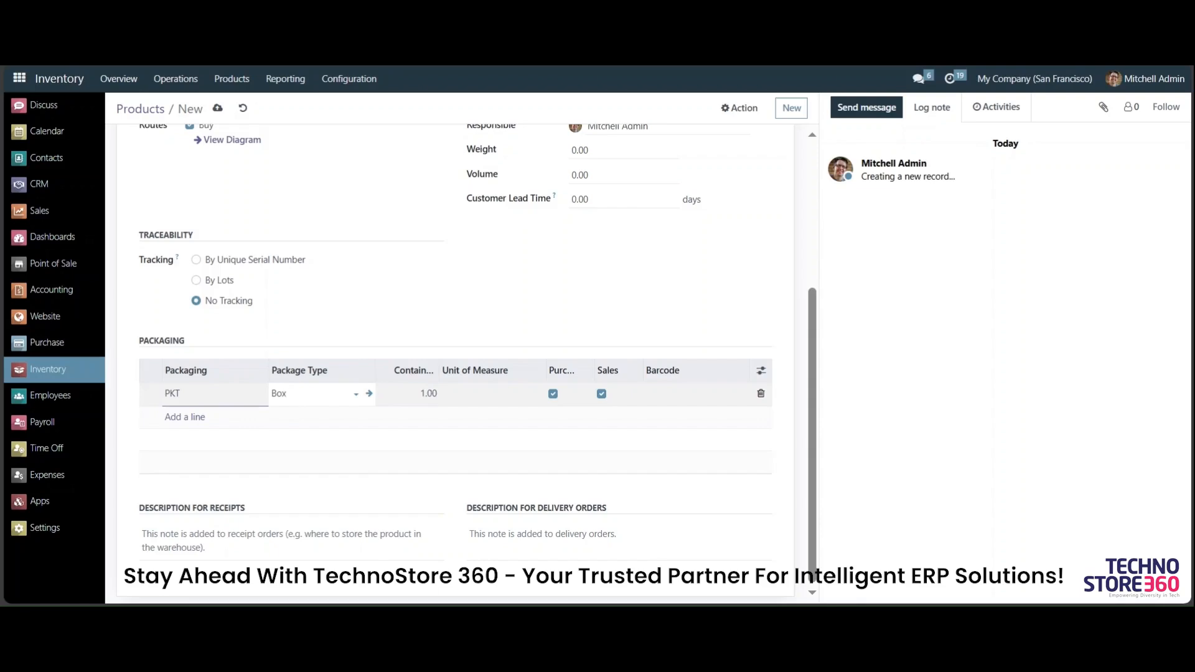
click(423, 393)
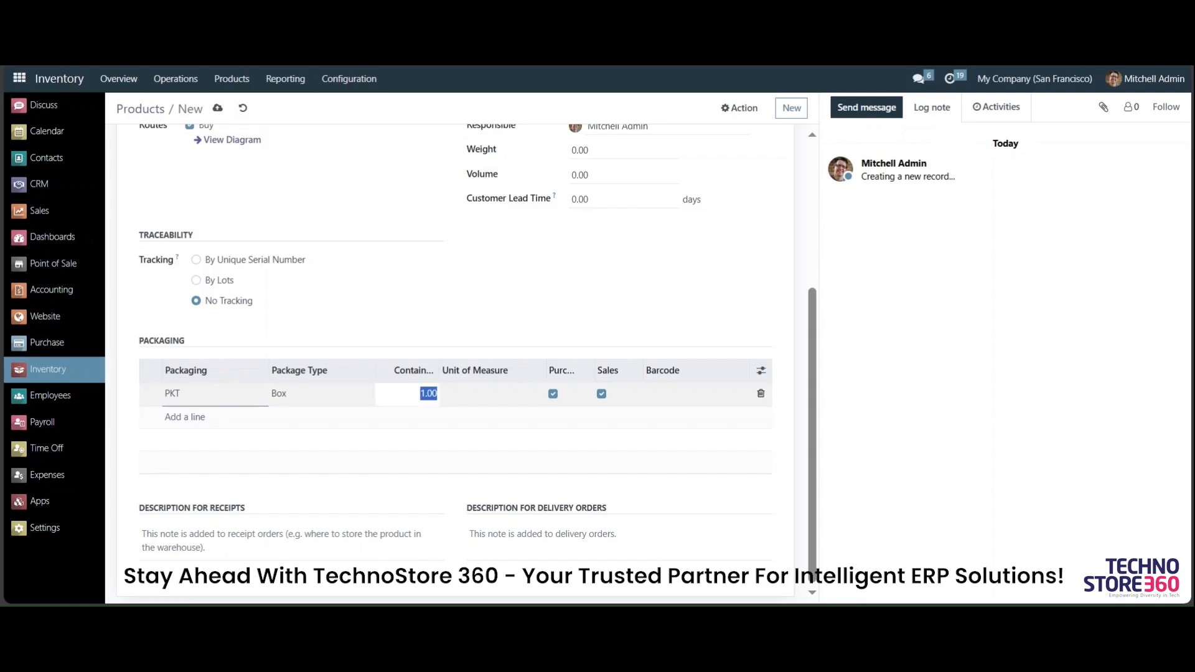
scroll(464, 364, up, 5)
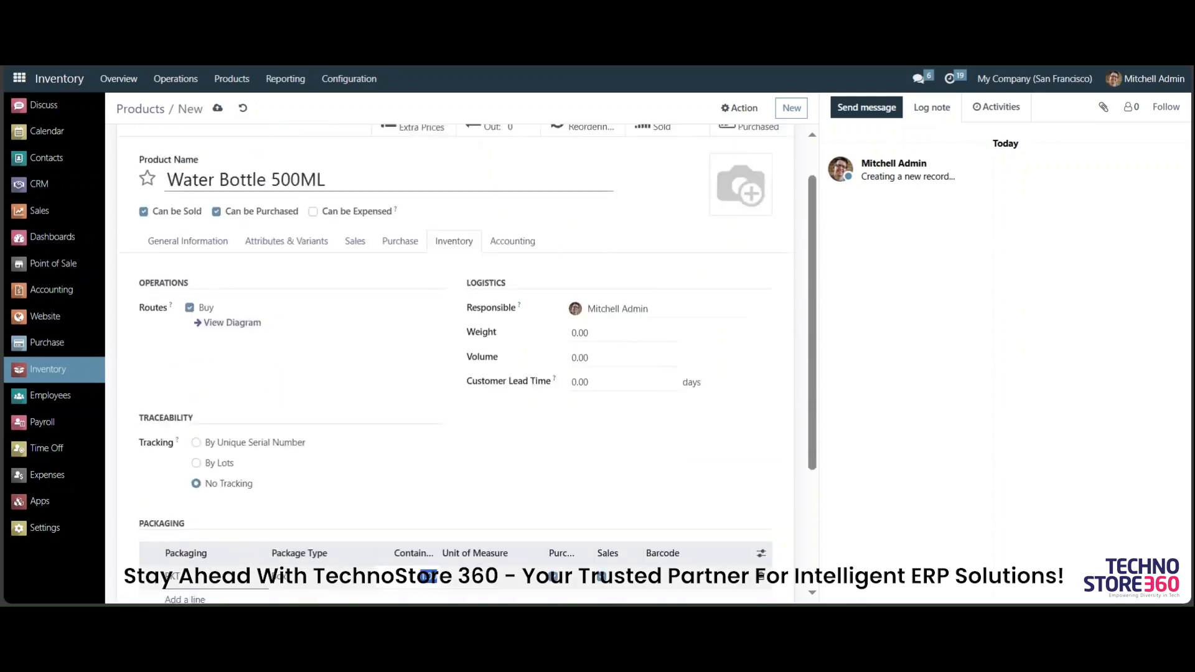
scroll(428, 396, down, 5)
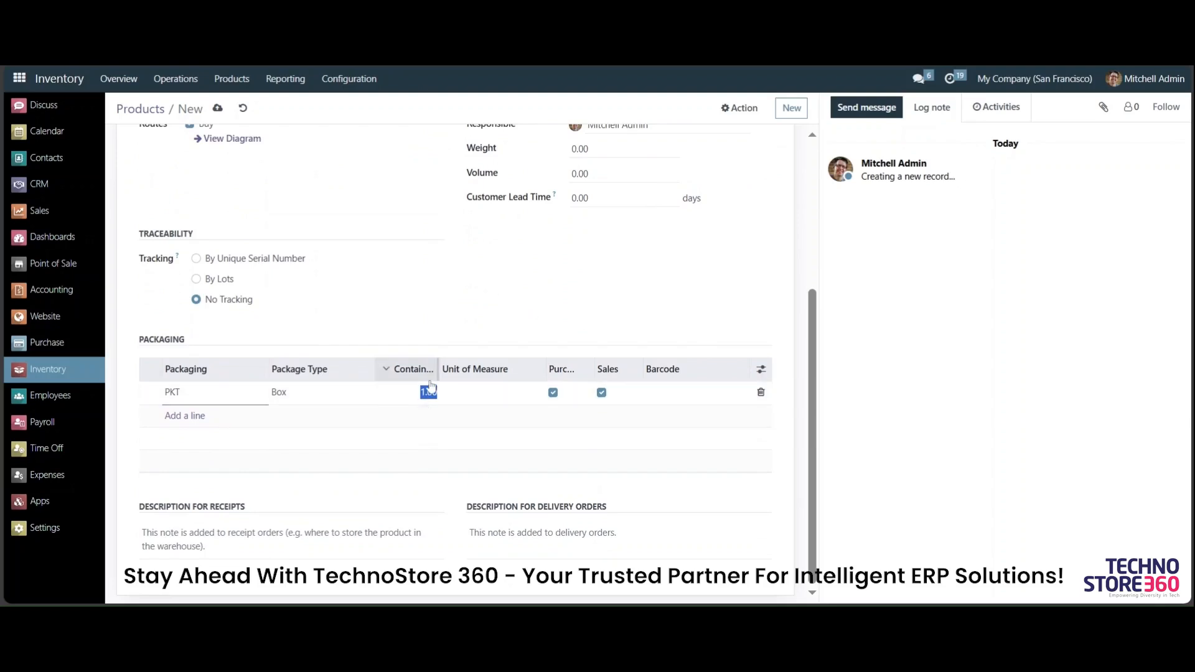
text(10)
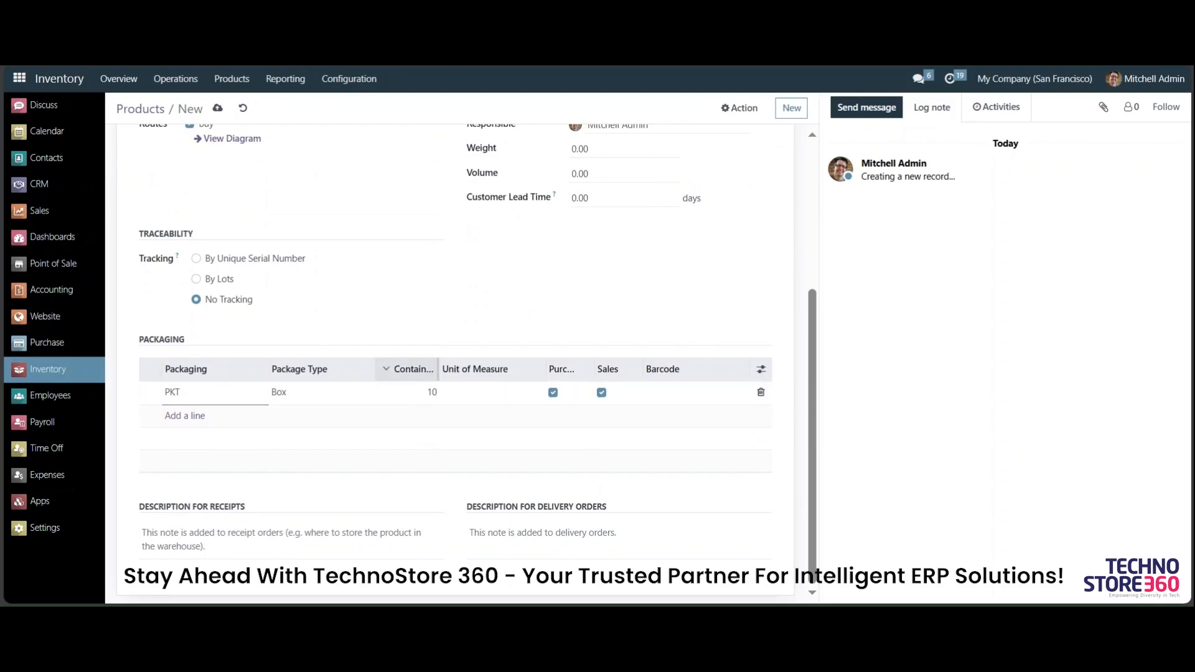
click(477, 344)
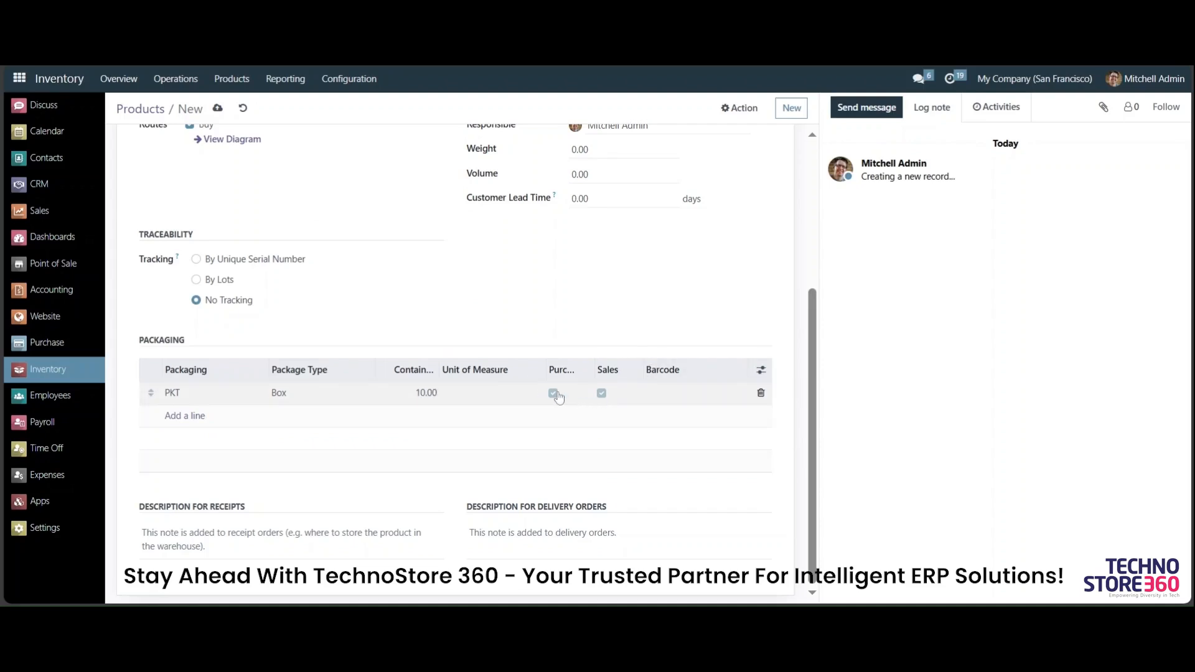
- Save the product with only the PKT packaging line, and review its packaging and general information
click(185, 415)
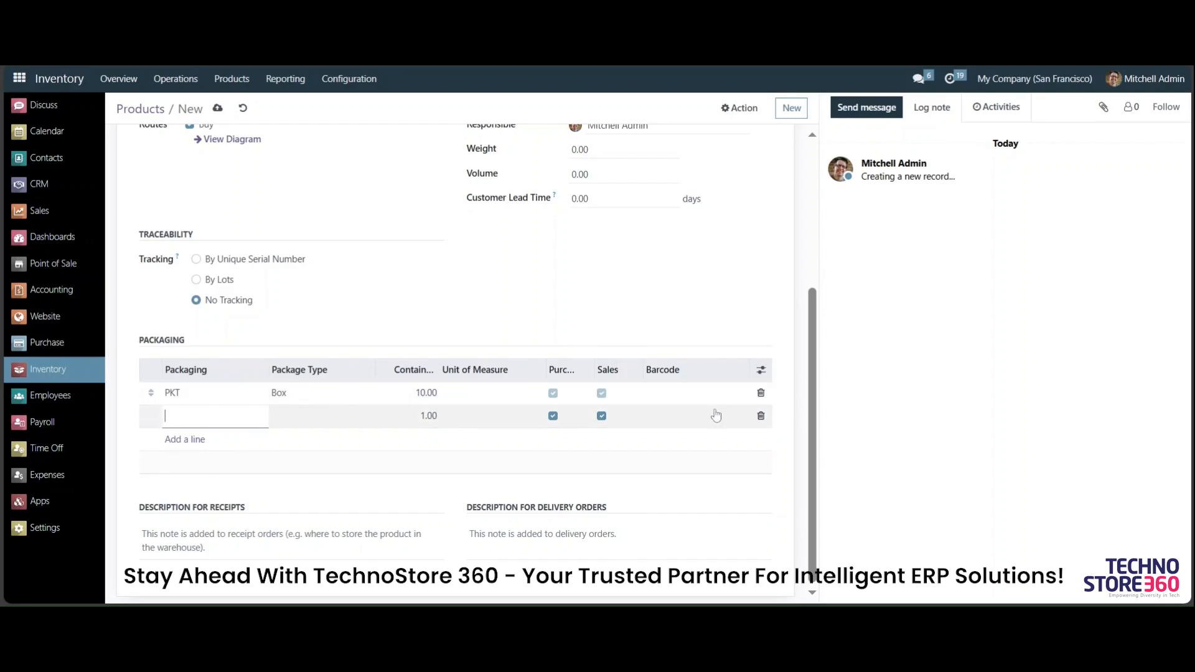
click(760, 416)
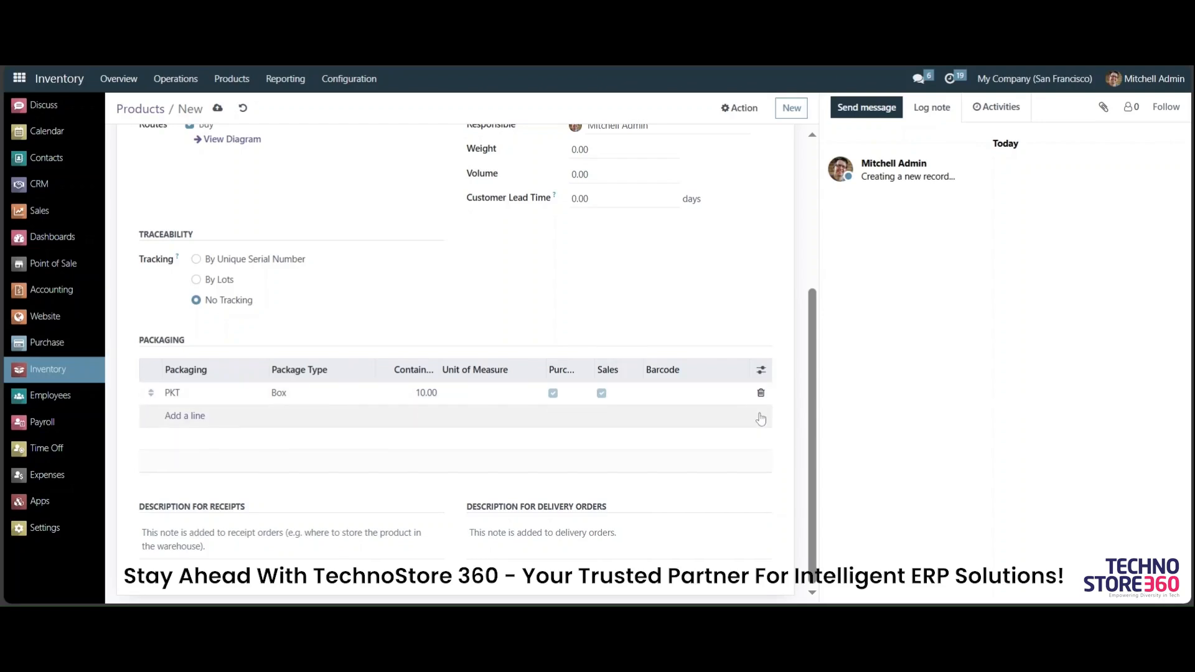
scroll(217, 283, up, 3)
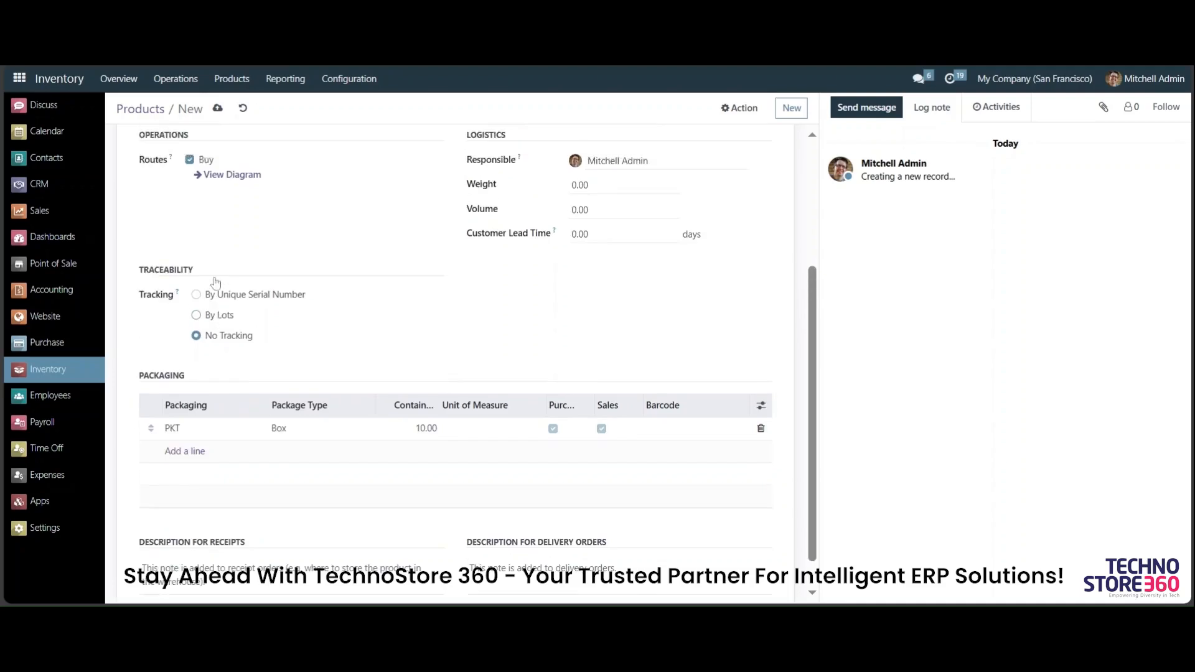
click(216, 110)
scroll(323, 297, up, 3)
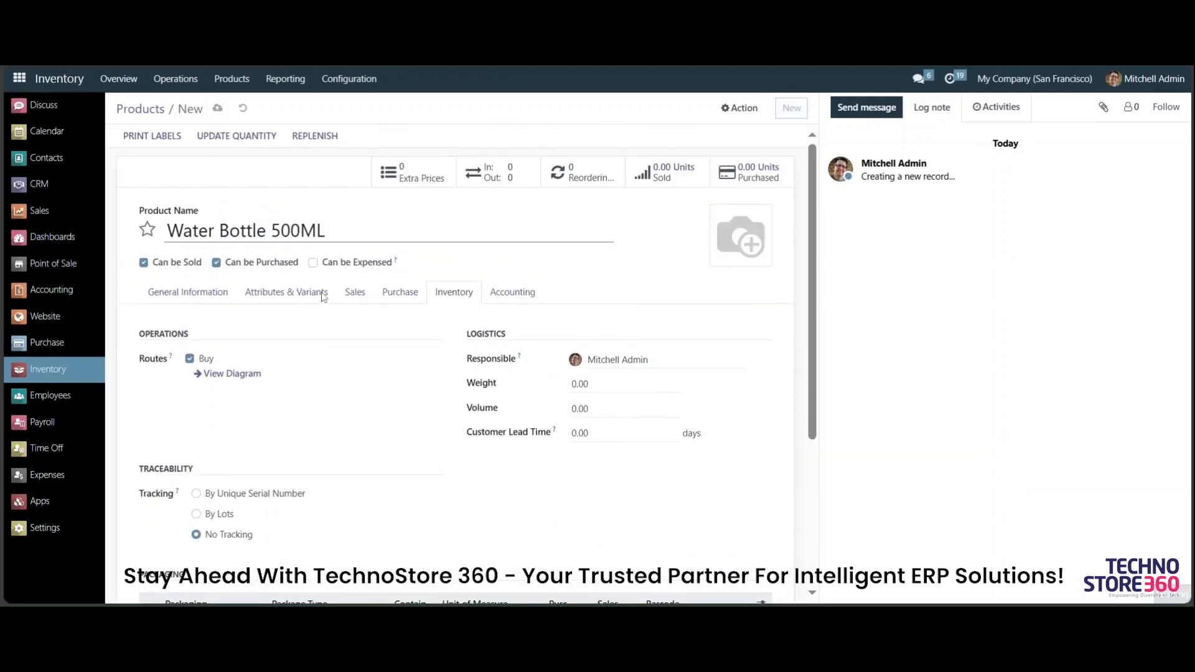
scroll(399, 471, down, 5)
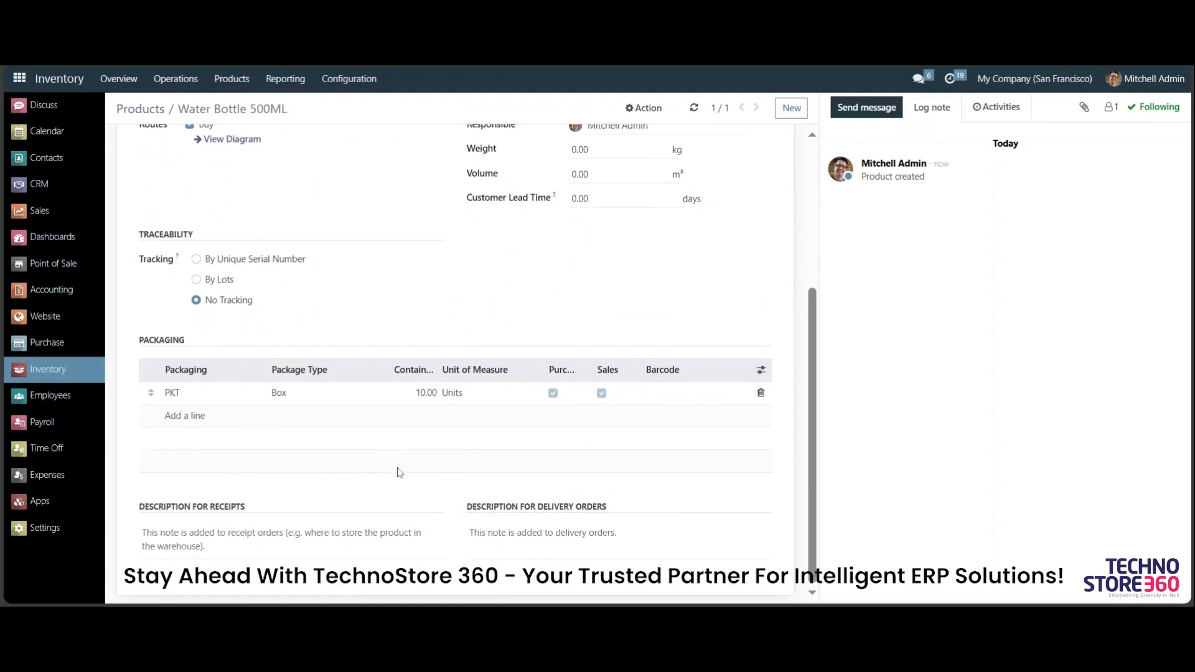
scroll(398, 472, up, 5)
click(166, 302)
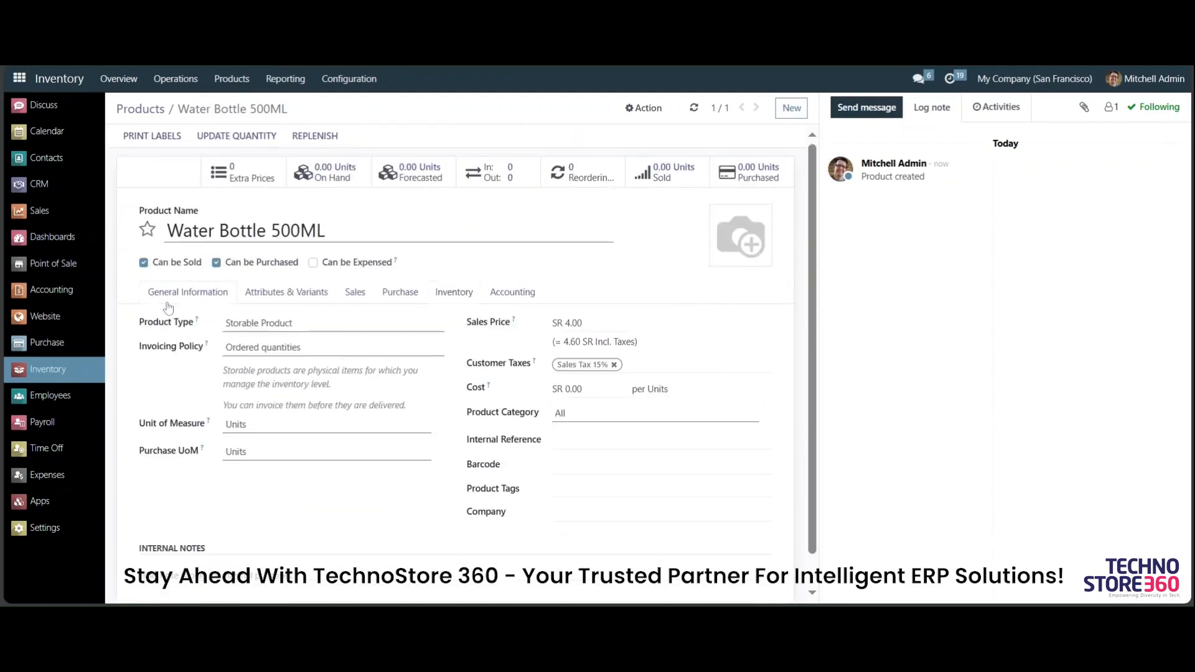
scroll(464, 452, down, 1)
scroll(465, 453, up, 1)
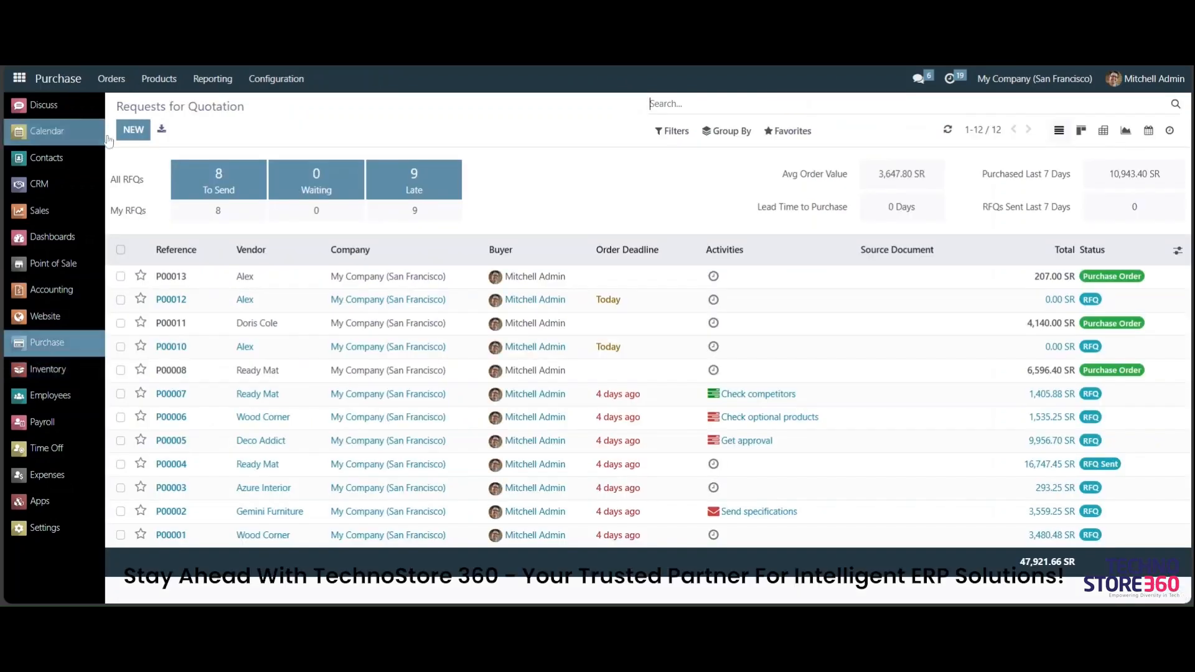
- Create a new request for quotation in Purchase, choose the vendor and add Water Bottle 500ML as a product line
click(133, 130)
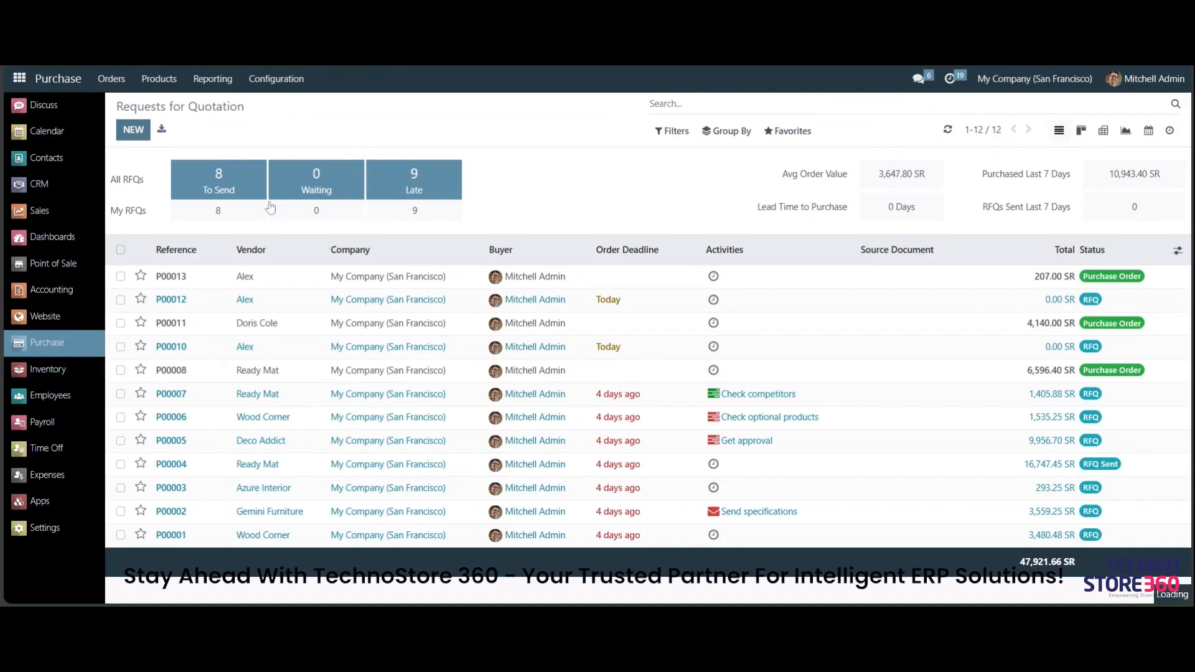
click(233, 234)
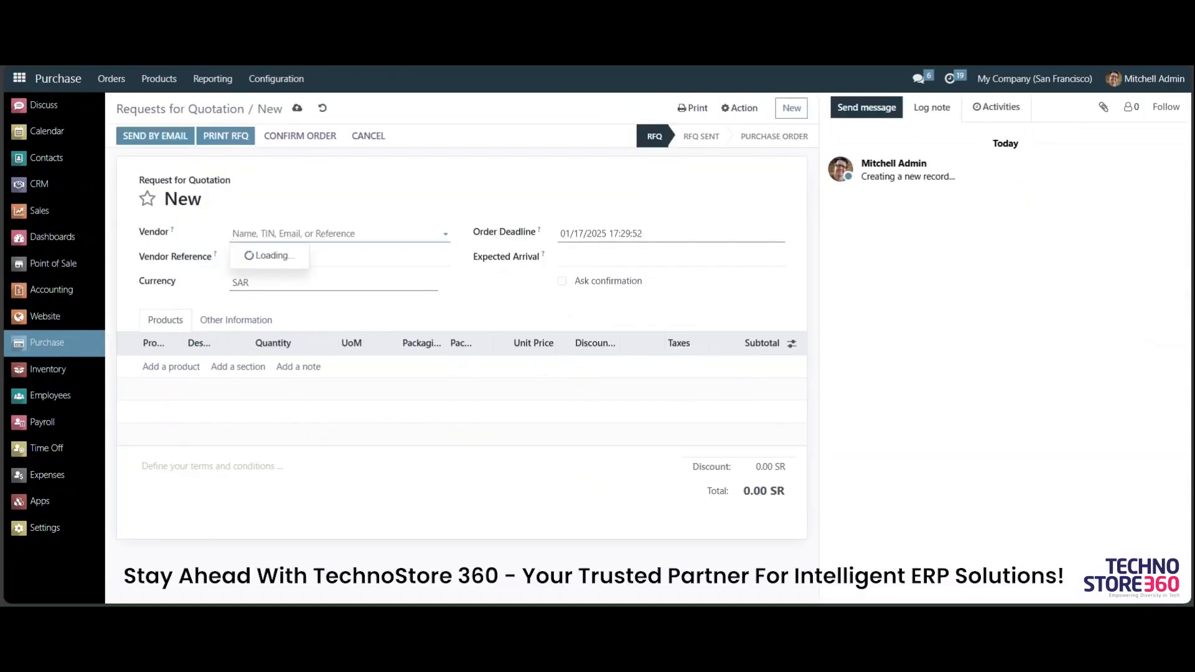
click(277, 348)
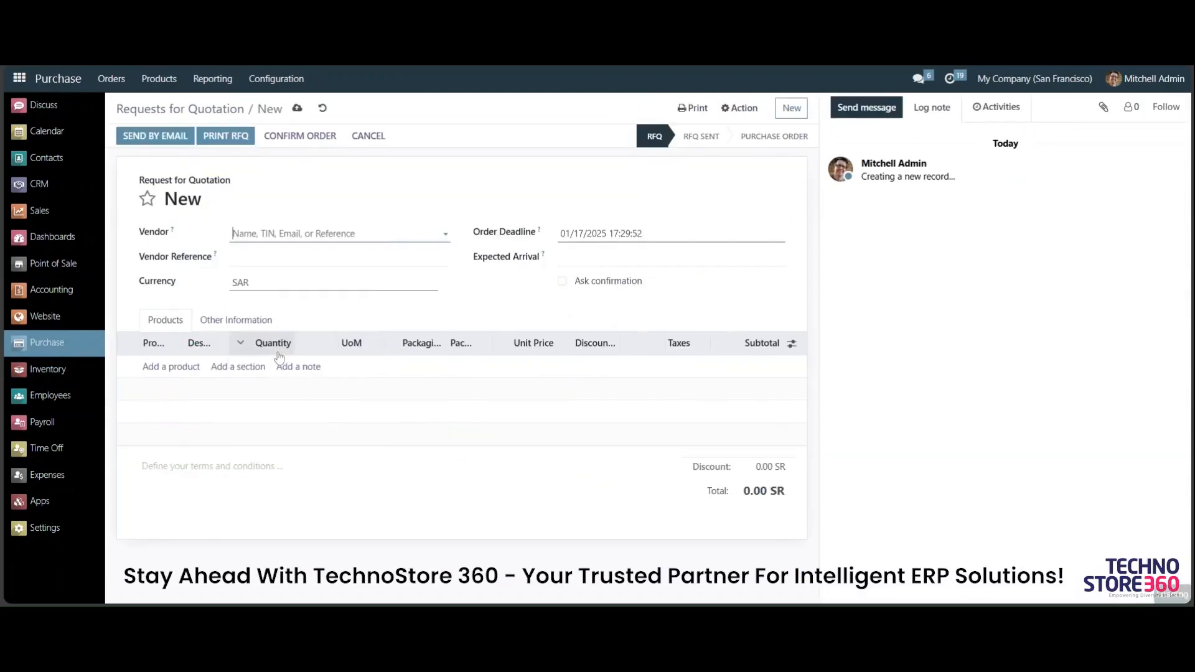
click(163, 367)
text(WATER)
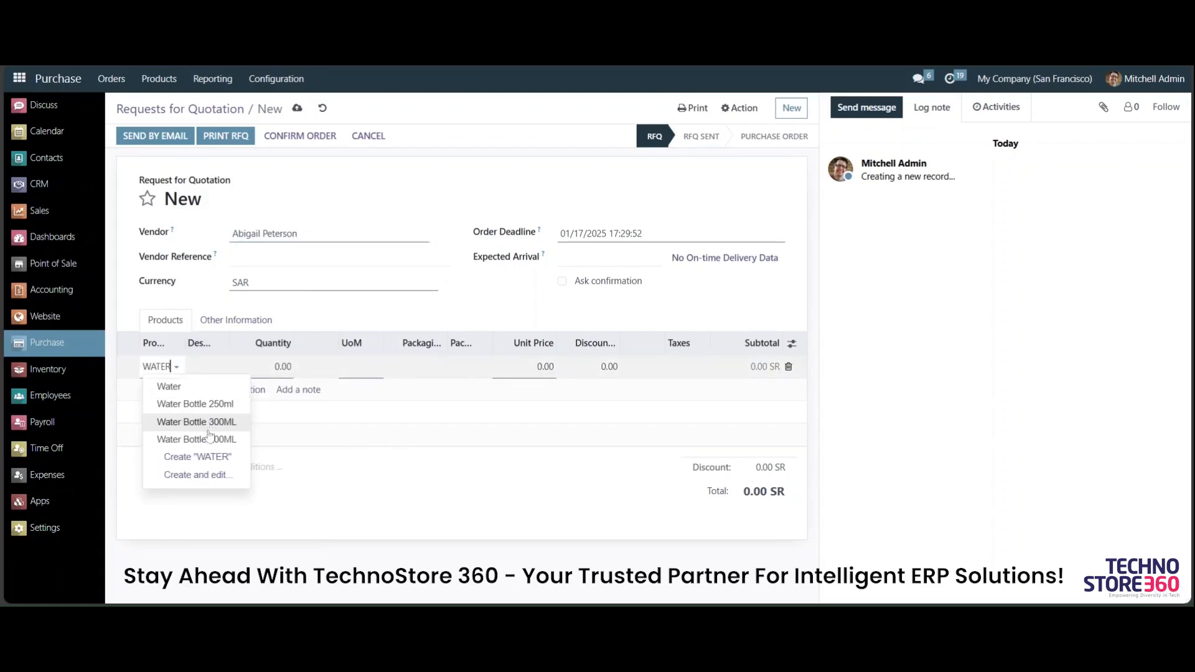
click(227, 440)
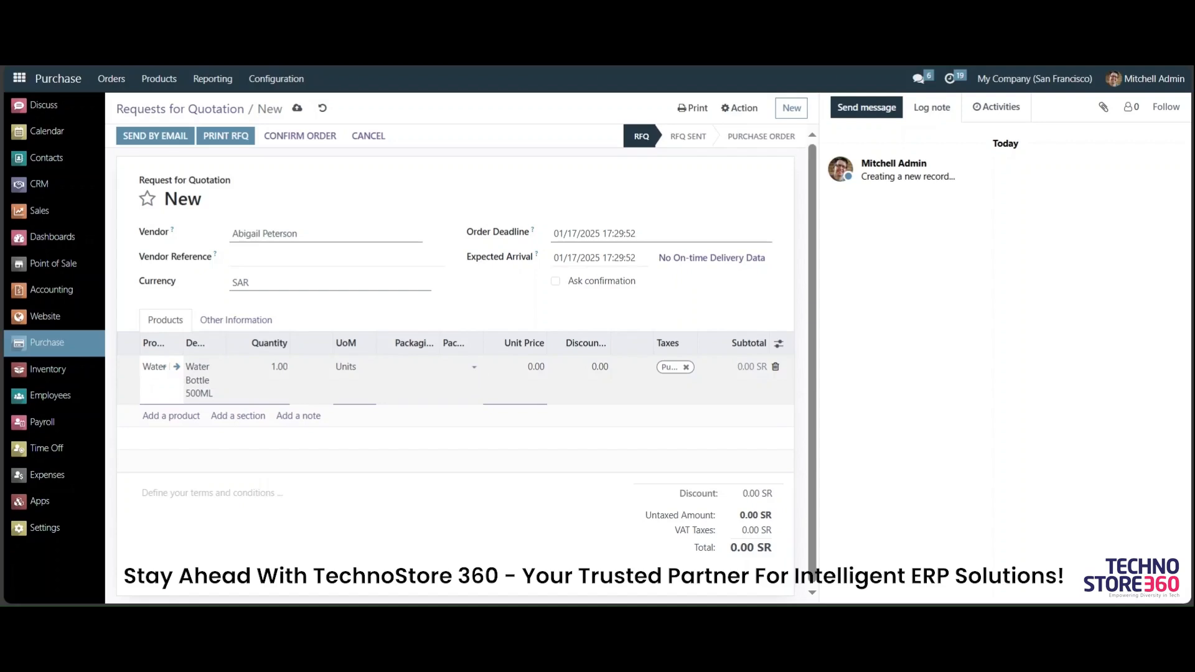
- Set the water bottle line's packaging to PKT and its packaging quantity to 5
click(460, 367)
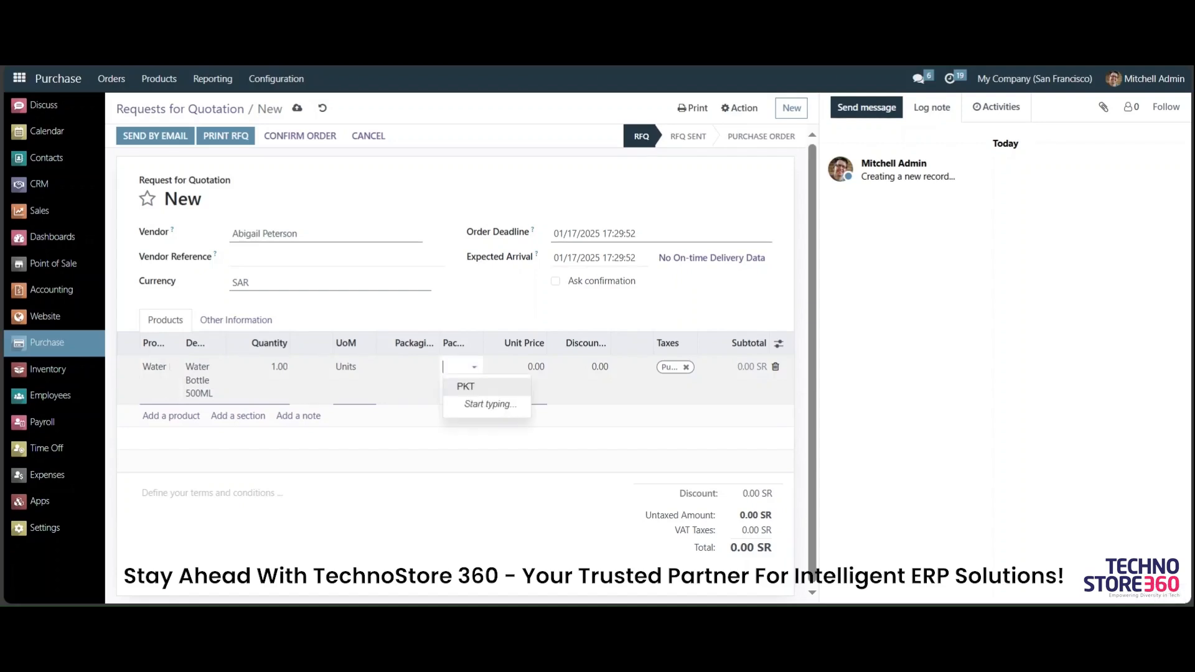
click(473, 389)
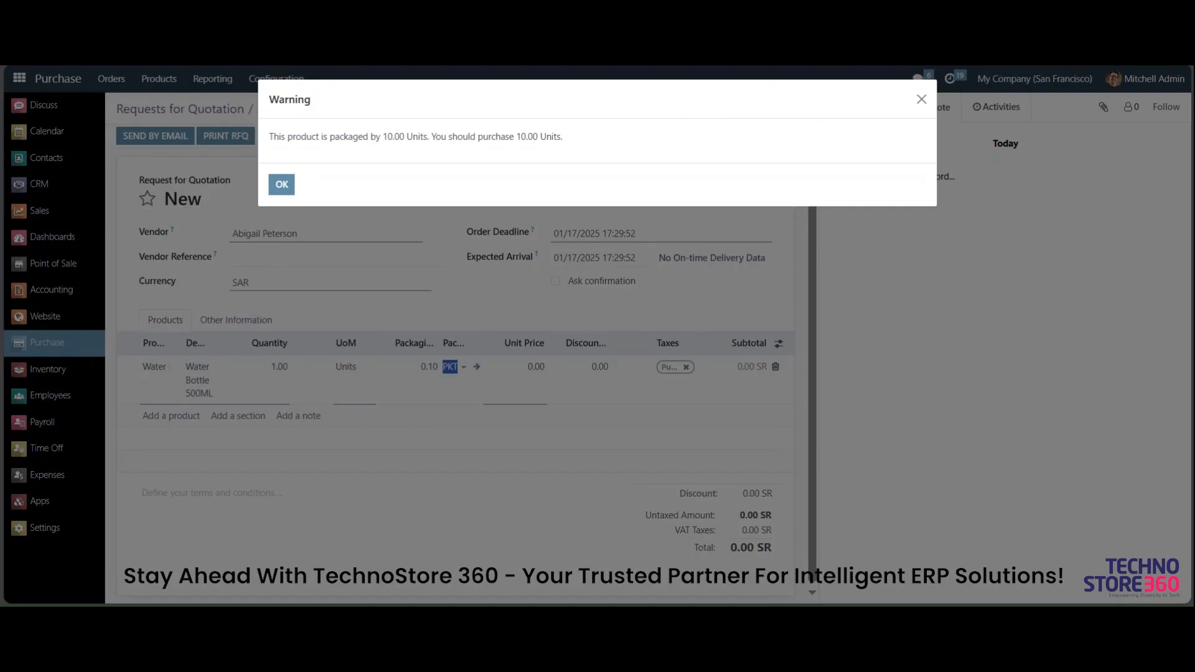
drag(381, 137, 410, 139)
click(410, 140)
click(280, 185)
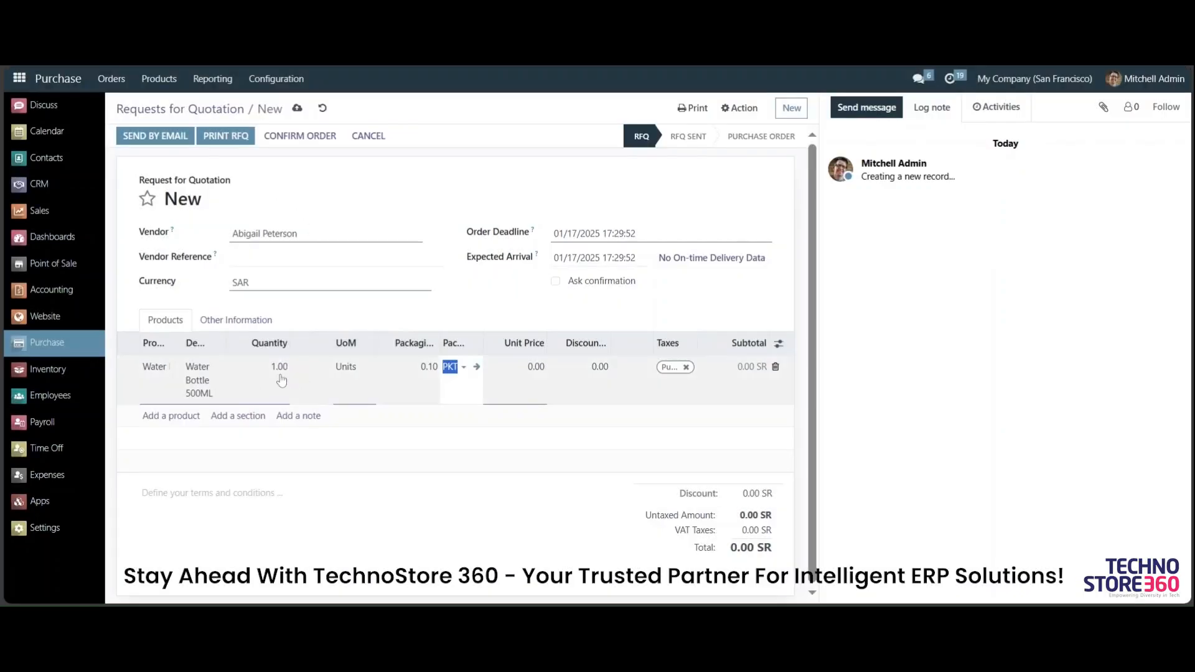
click(428, 367)
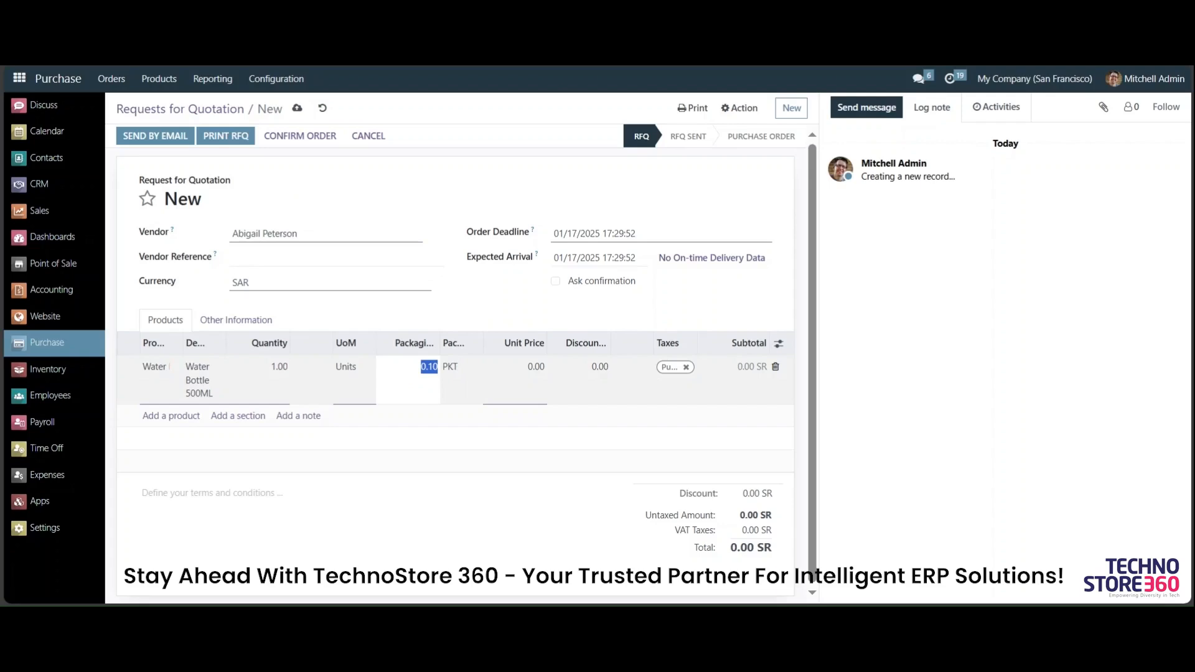
text(1)
click(504, 313)
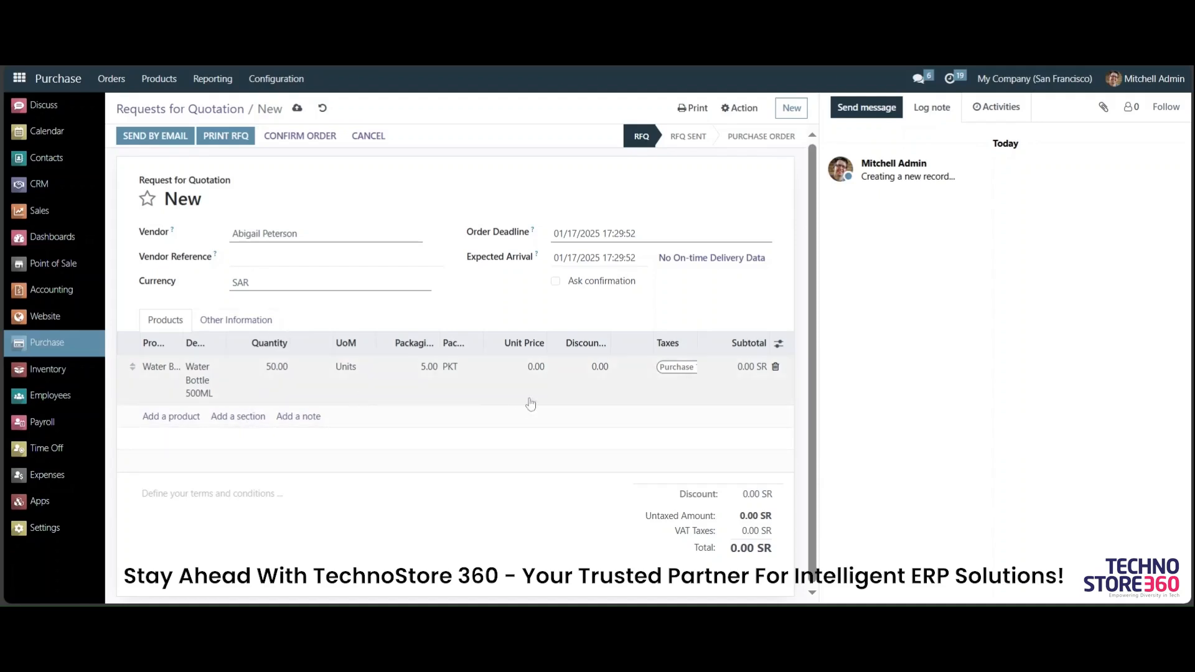
- Set the line's unit price to 2.50 and confirm the order
click(534, 368)
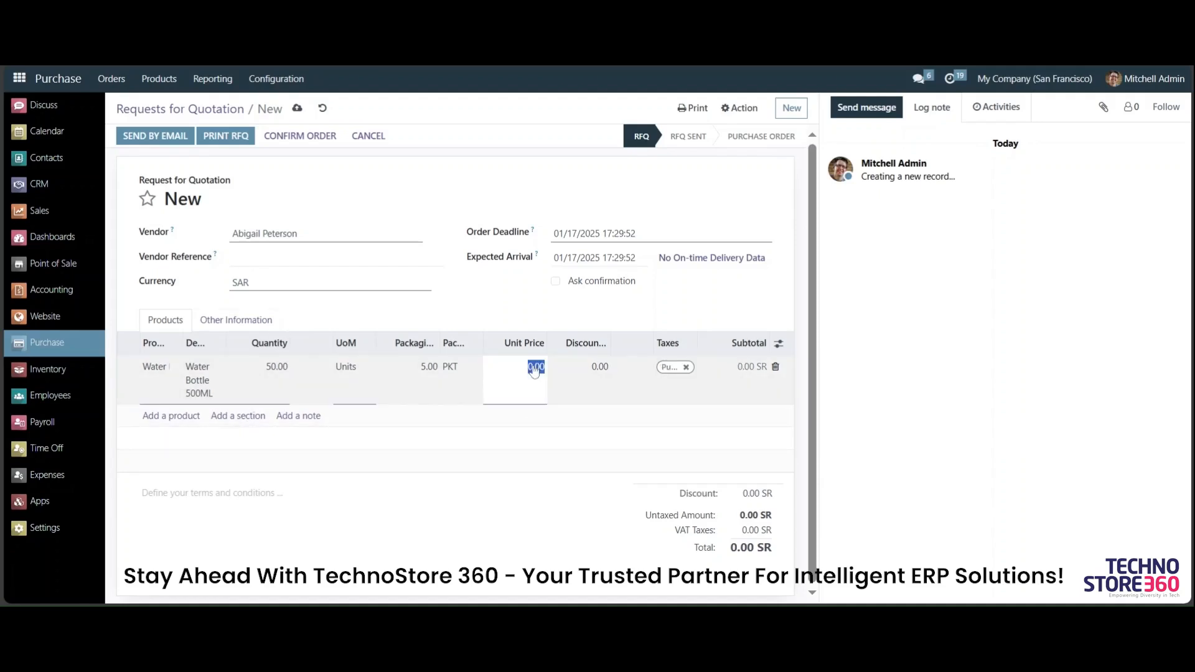
text(4)
click(537, 313)
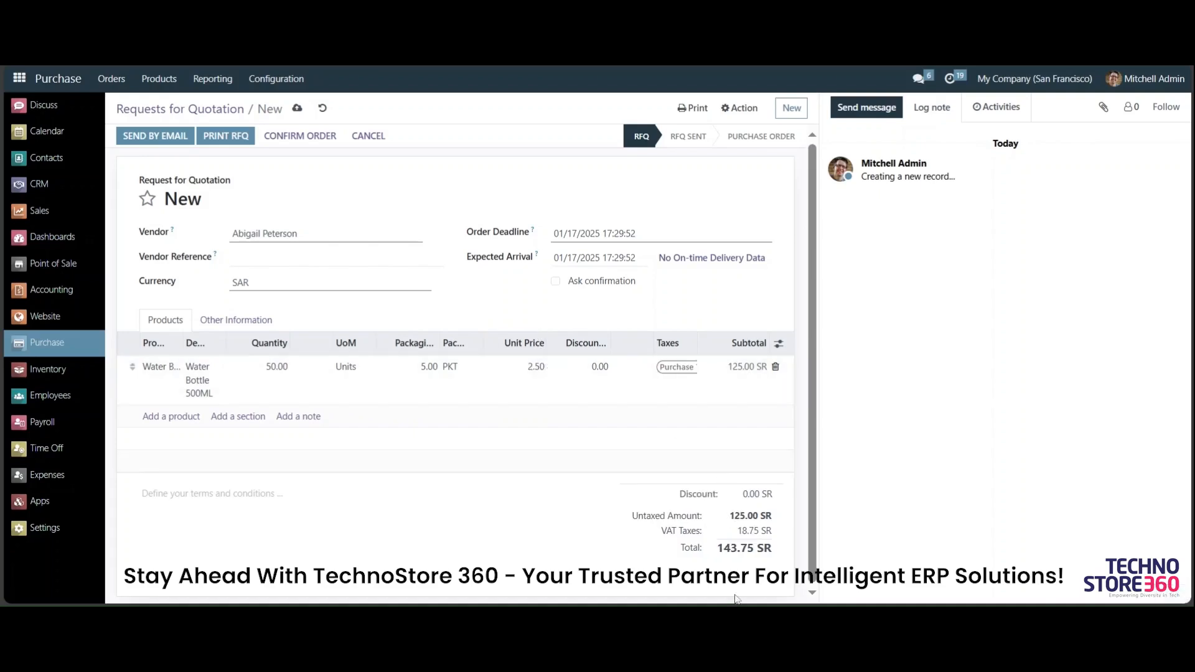
click(316, 141)
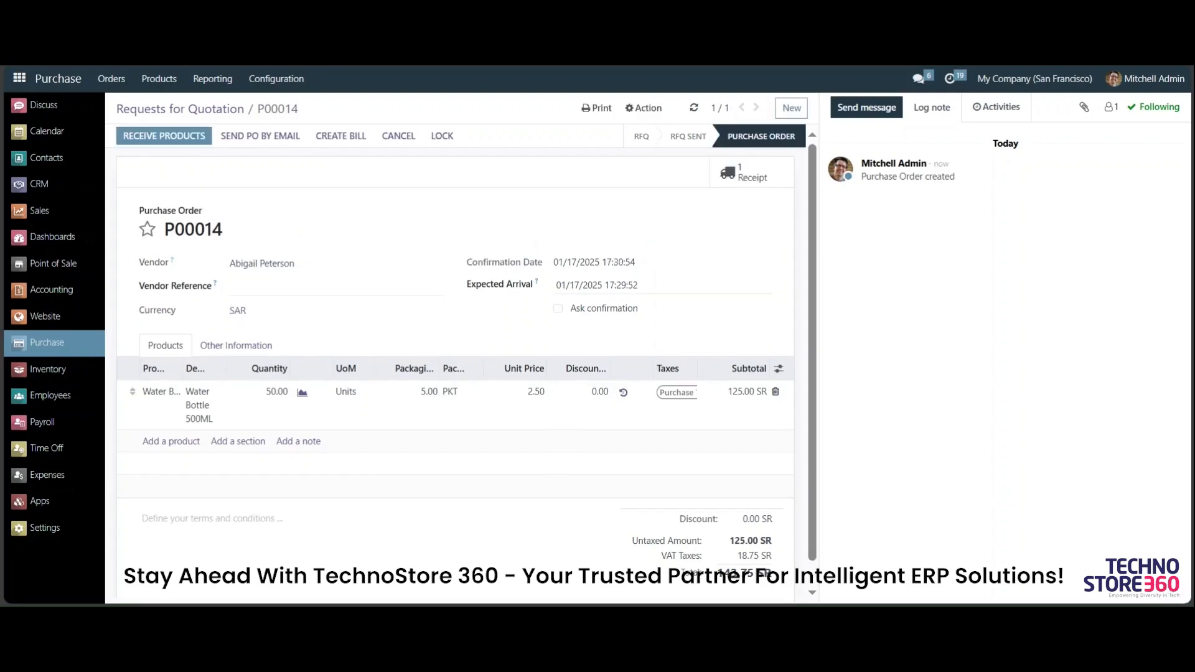
- Receive the purchase order's products by filling in the done quantities on the receipt and validating it
click(167, 143)
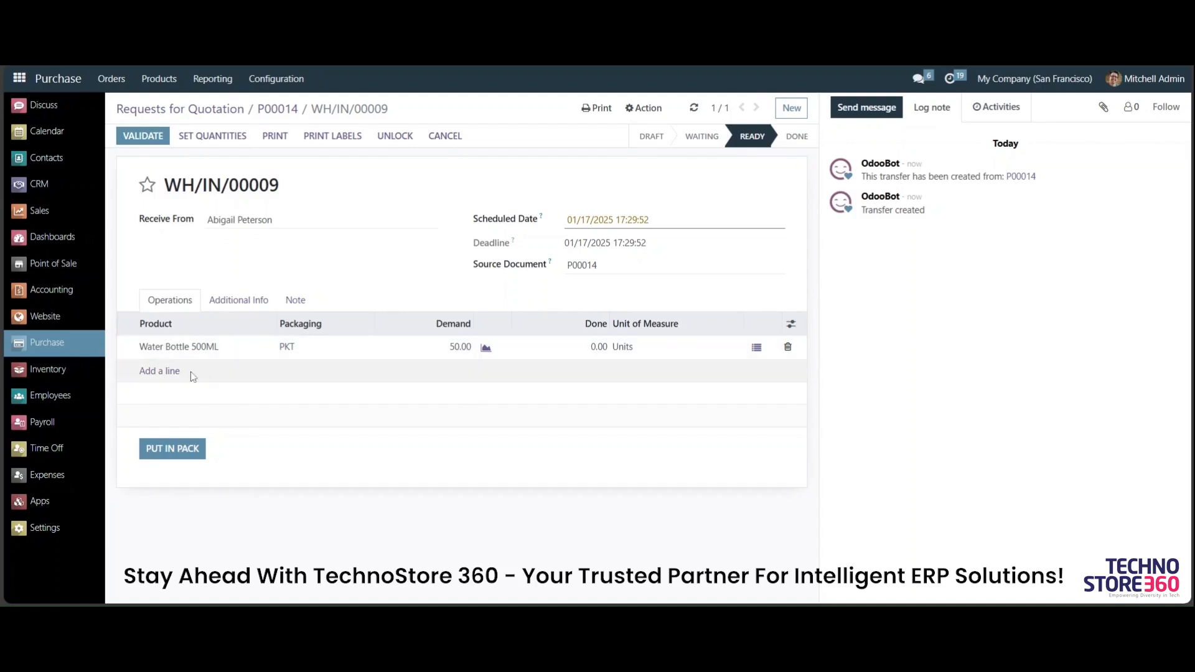
click(219, 139)
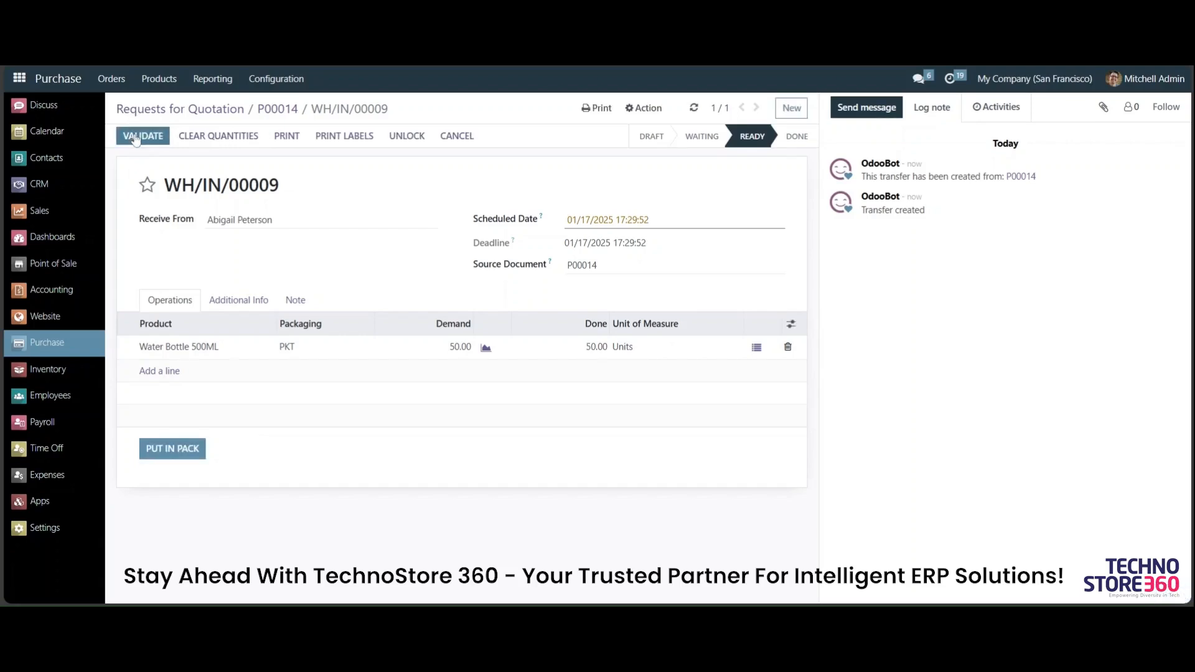
click(143, 136)
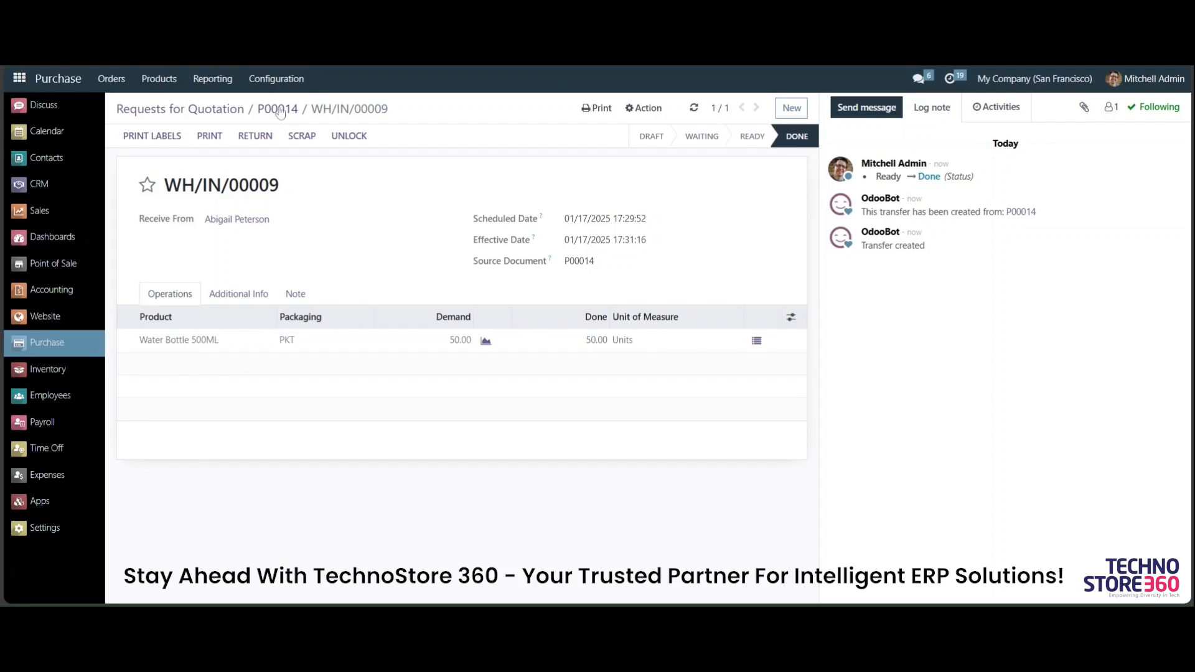
- Create a vendor bill from the purchase order and review its invoice lines and optional columns
click(278, 109)
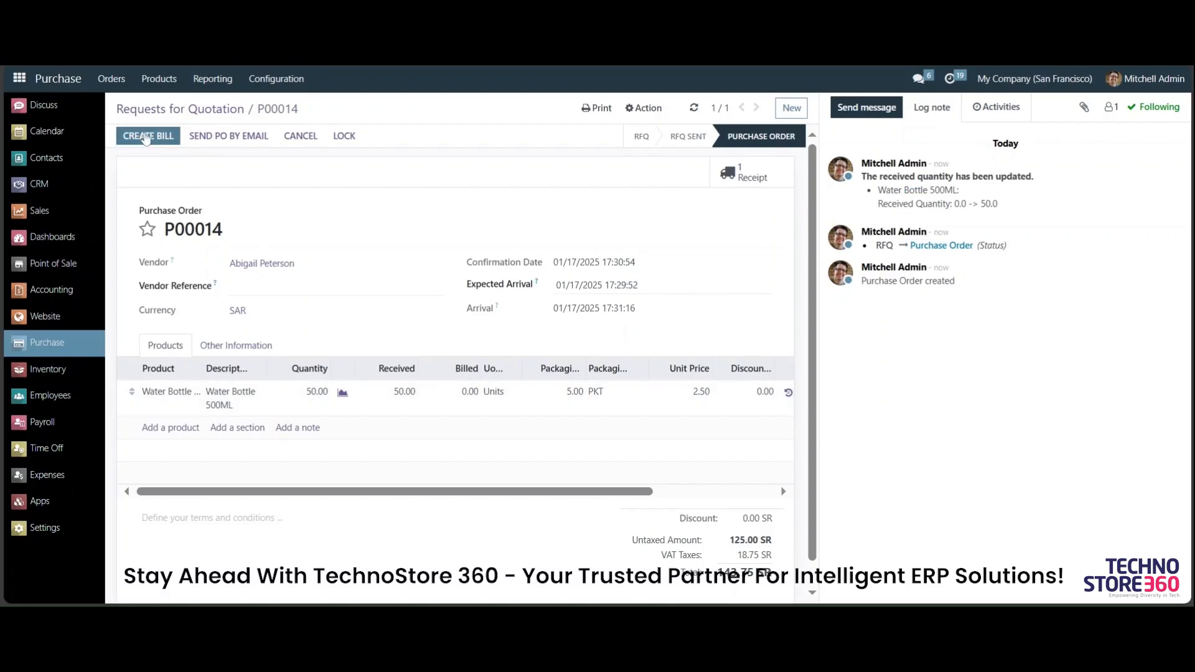
click(146, 138)
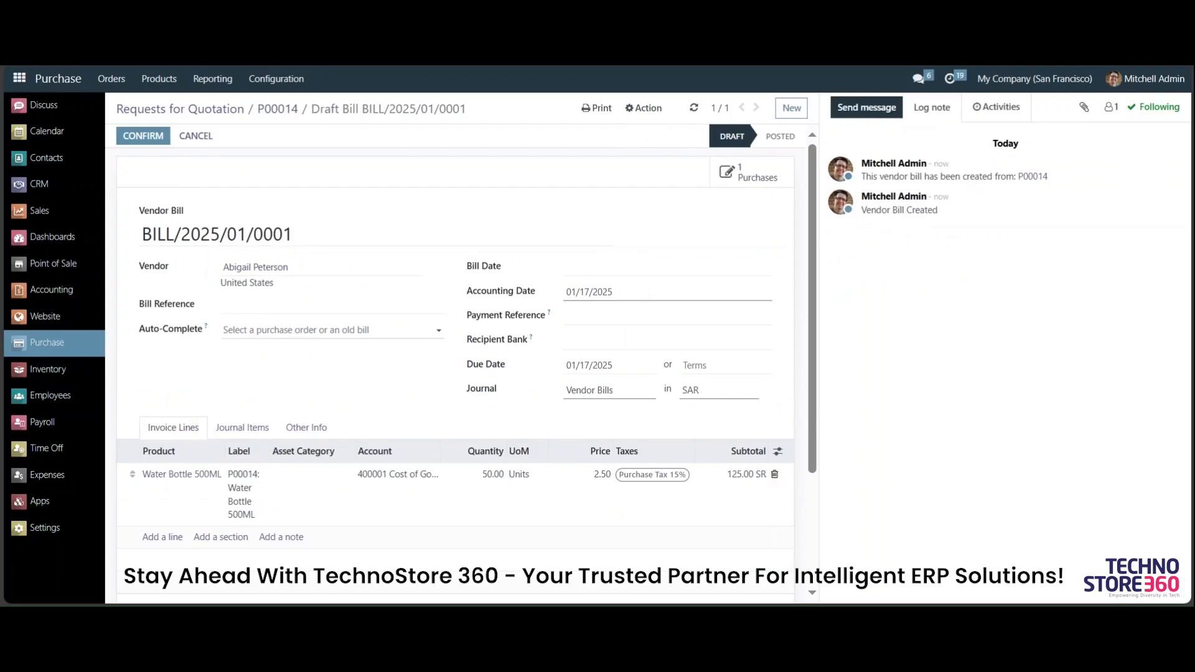
scroll(455, 361, down, 3)
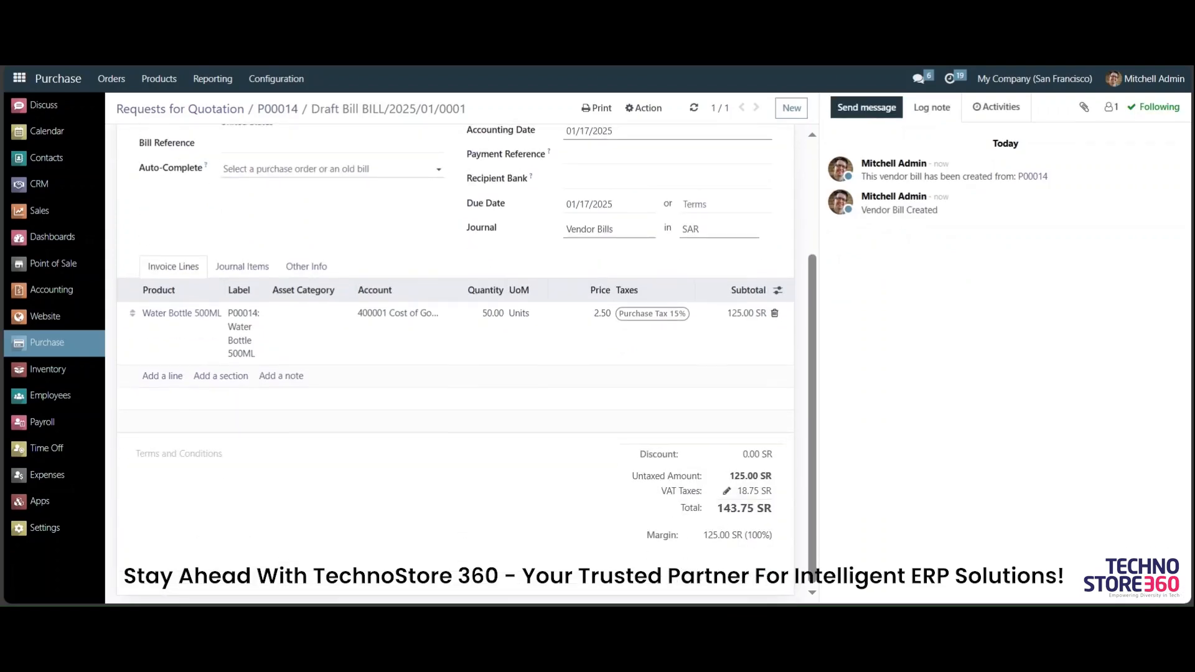
scroll(454, 361, up, 3)
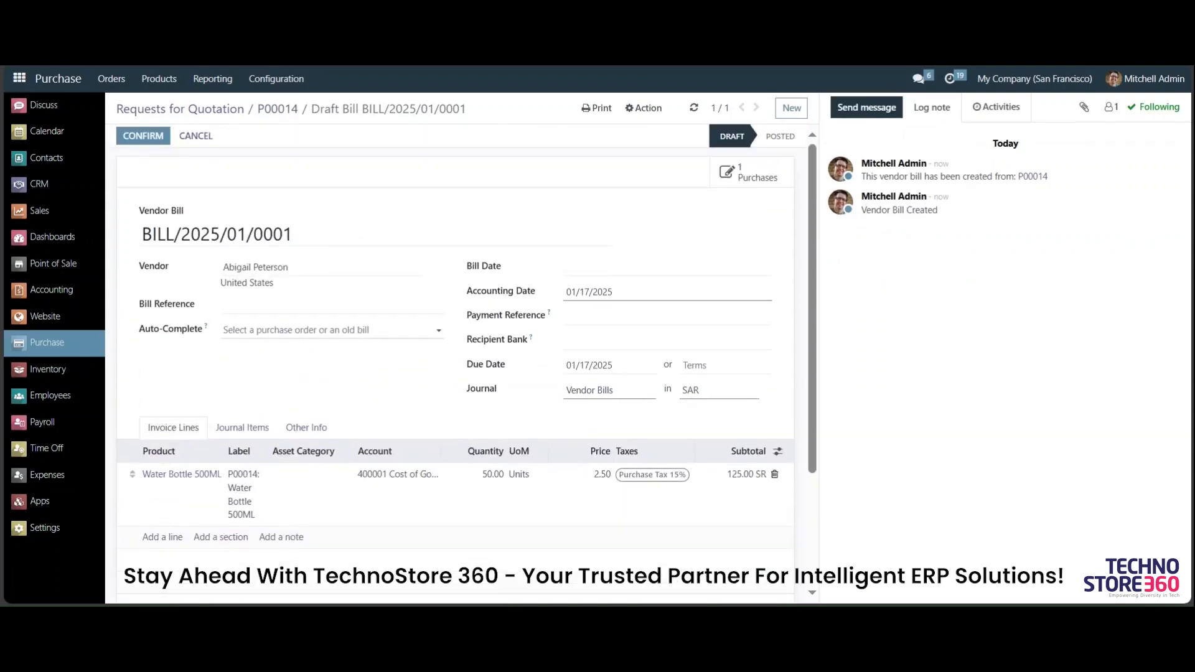
click(778, 451)
click(778, 453)
click(778, 453)
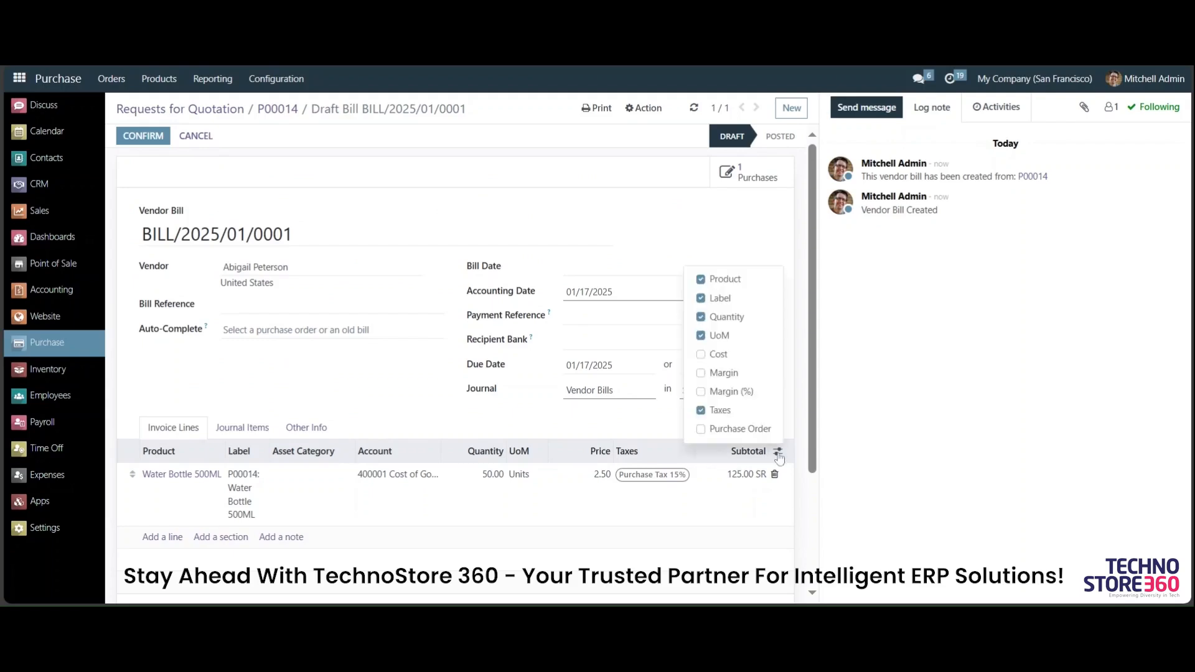
click(778, 455)
- Set the vendor bill's date to 01/17/2025 and confirm the bill
click(158, 134)
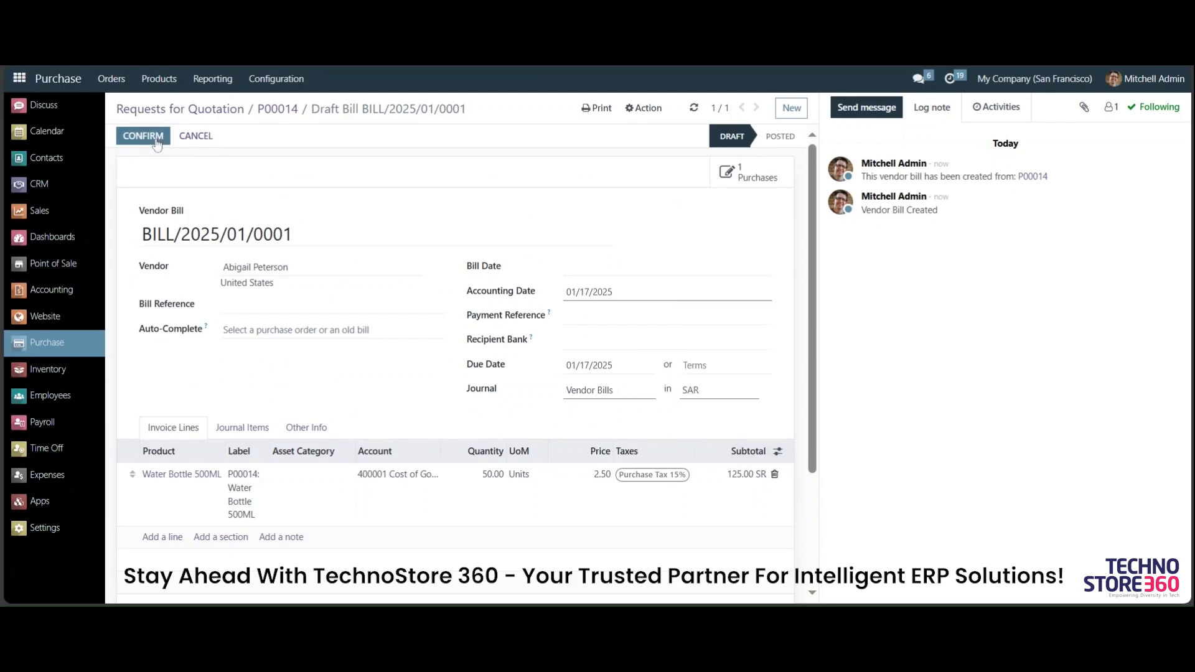
click(283, 185)
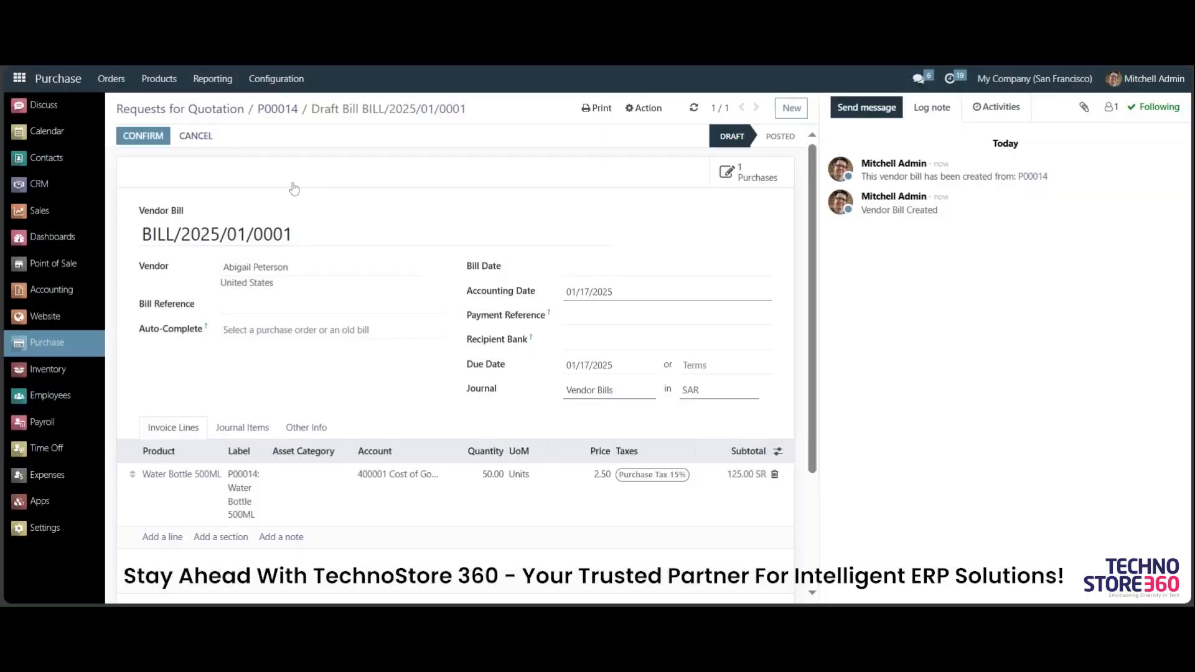
click(612, 267)
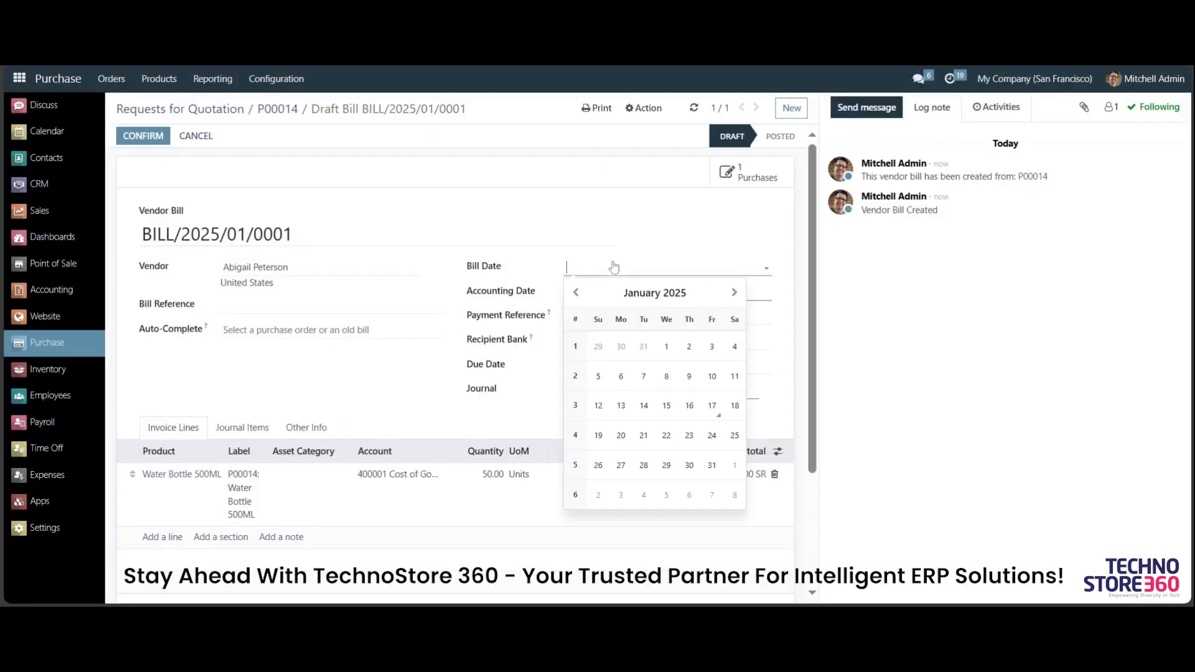
click(712, 406)
click(149, 137)
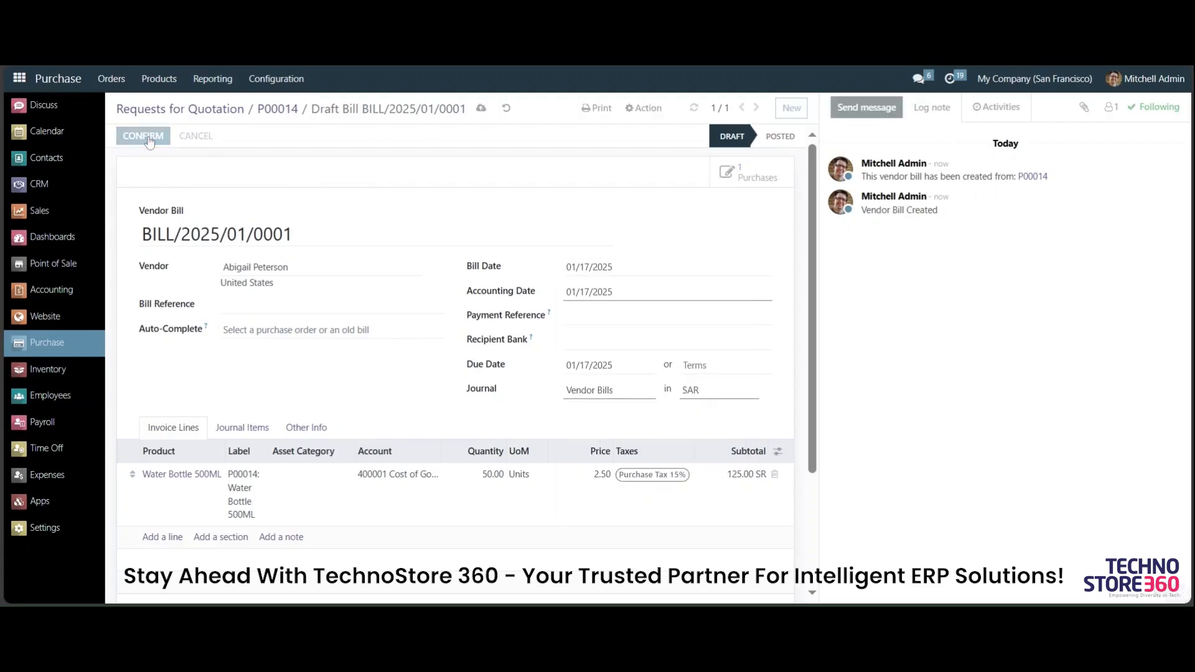
mouse_move(532, 340)
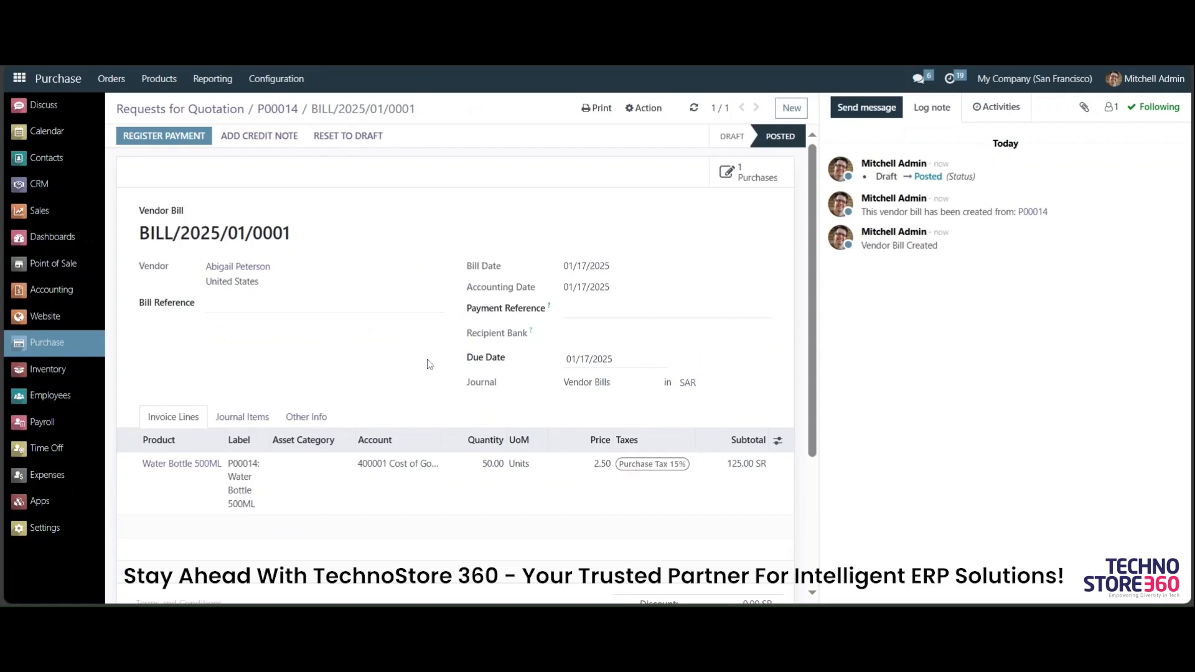
- Open the Moves History report in Inventory and check the Water Bottle 500ML receipt
click(55, 211)
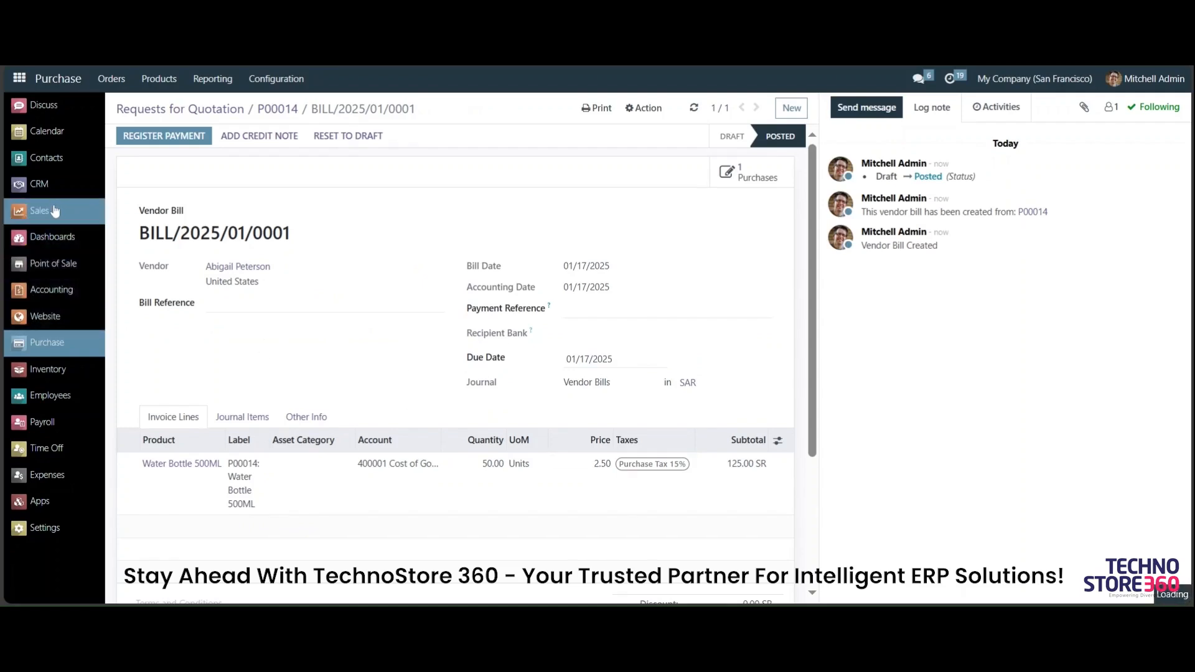
click(68, 371)
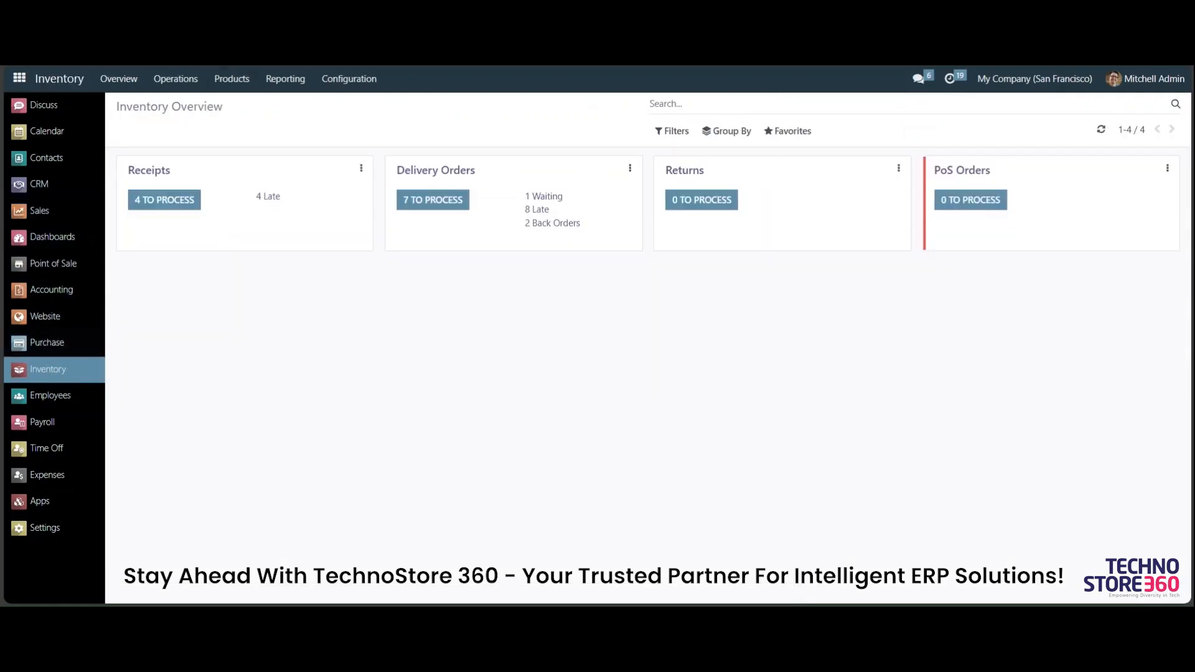
click(287, 90)
click(302, 124)
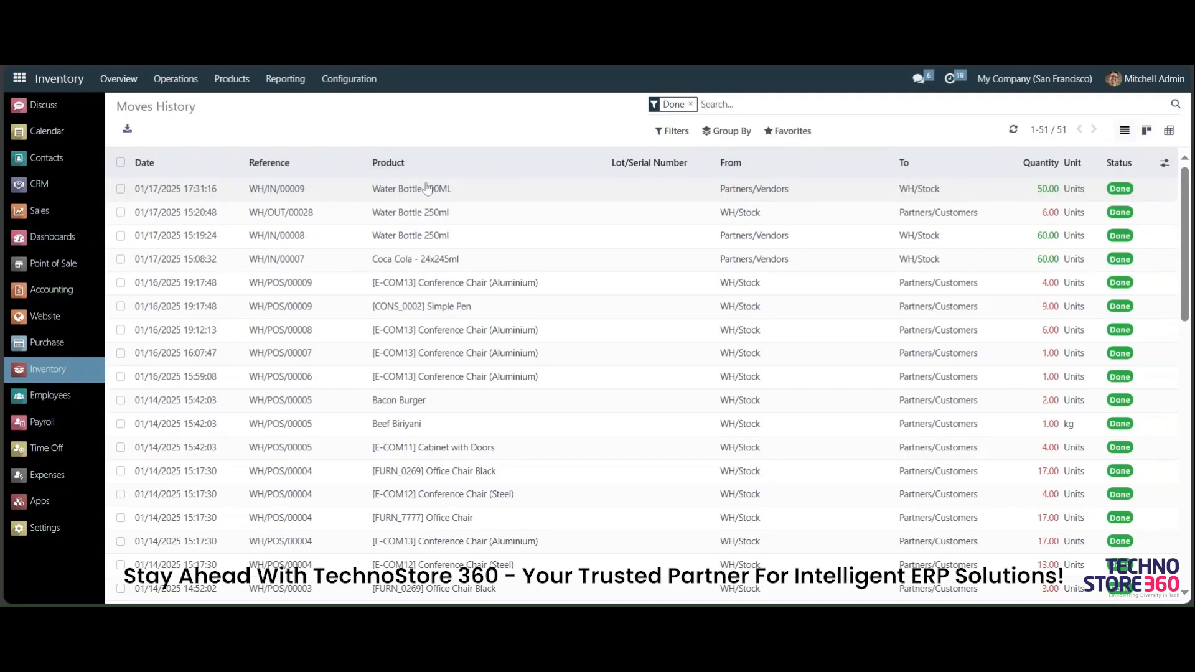
- Create a new quotation in Sales for Azure Interior and add Water Bottle 500ML as a product line
click(67, 215)
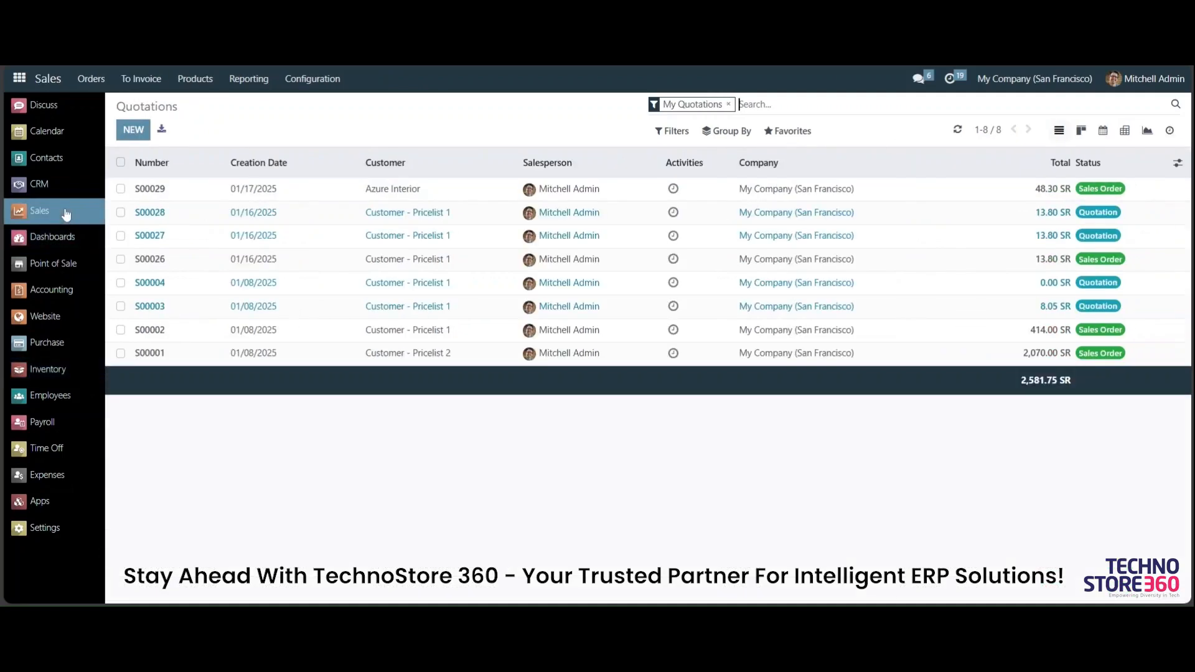
click(134, 131)
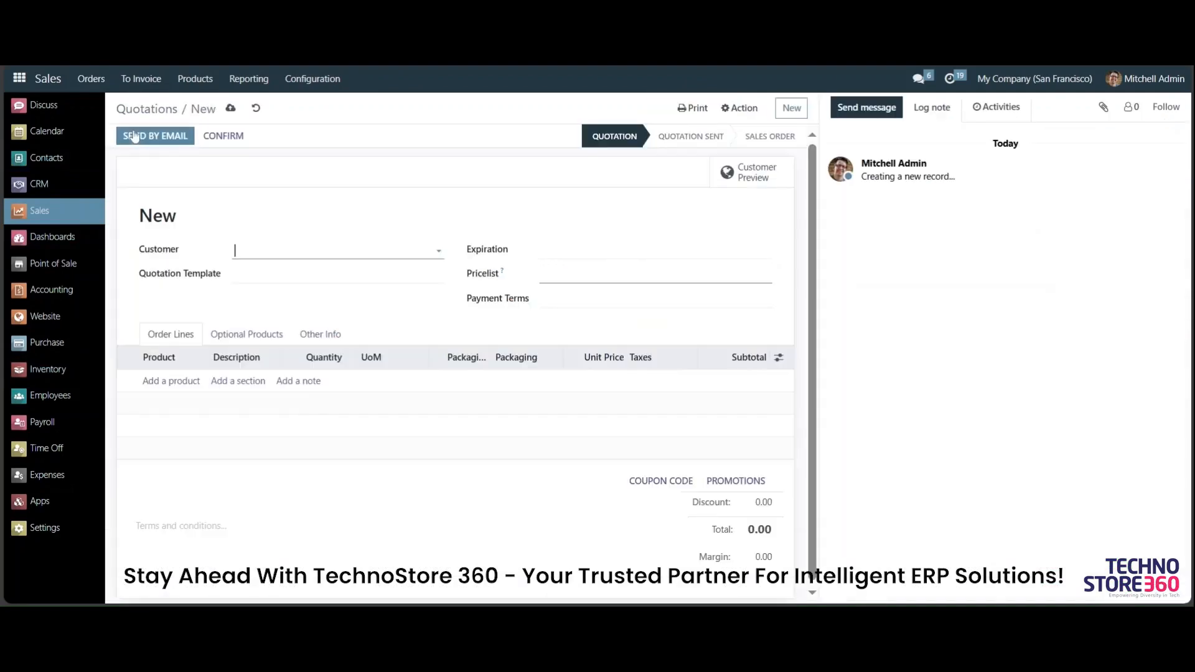
click(267, 248)
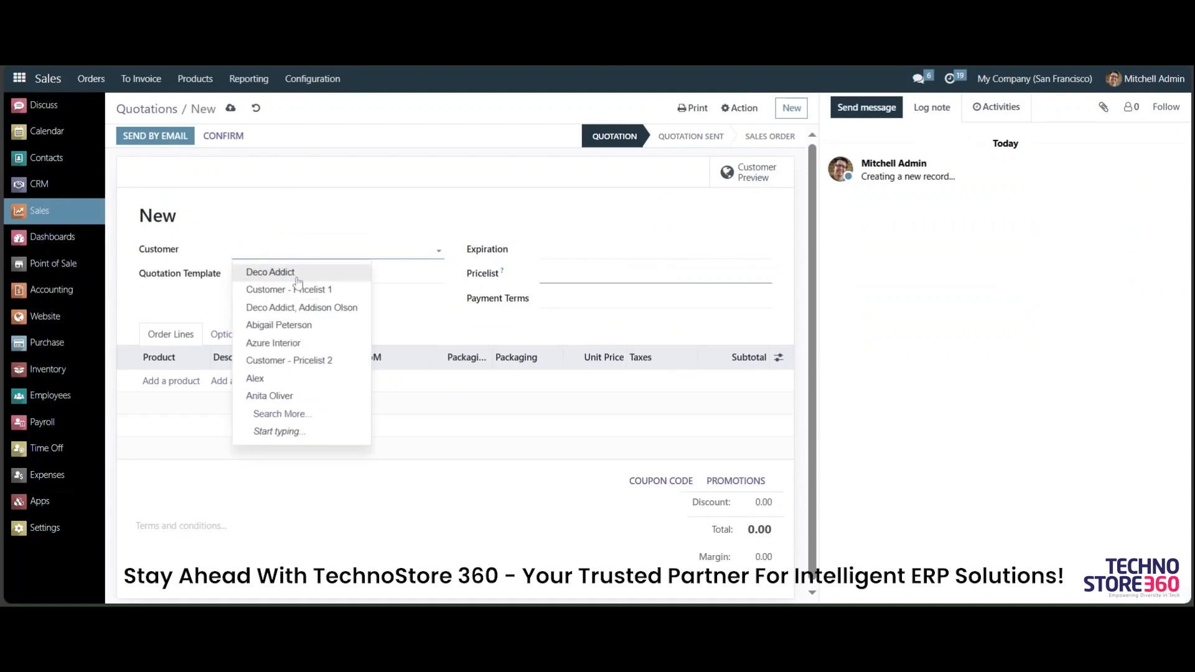
click(299, 344)
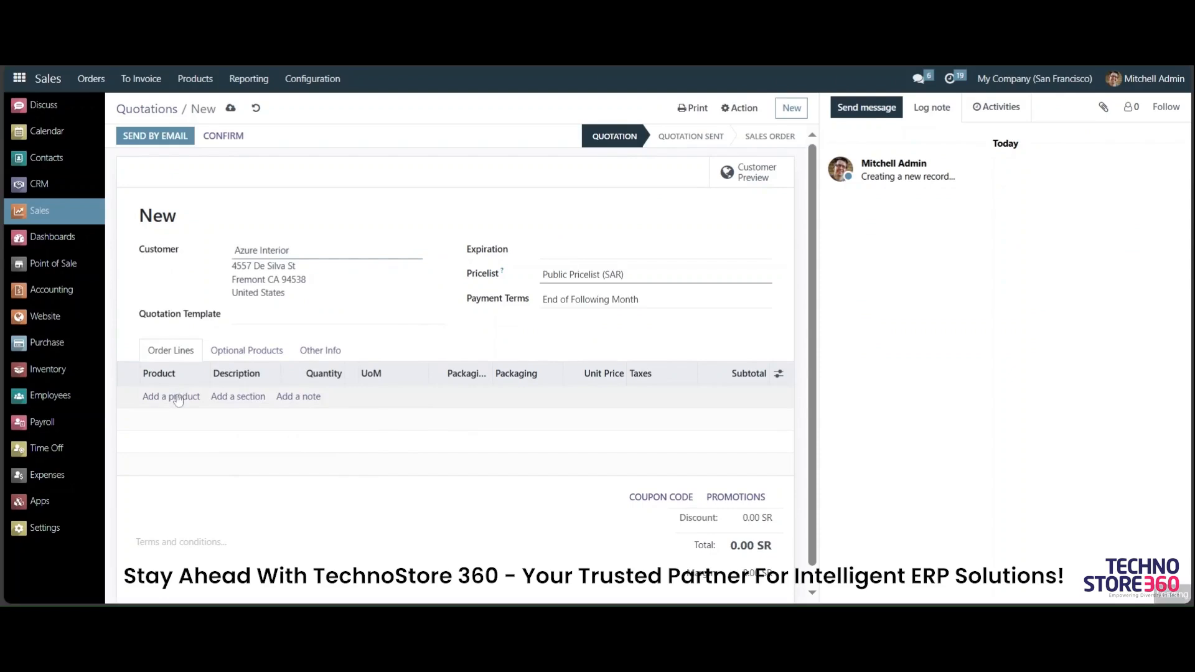
click(178, 397)
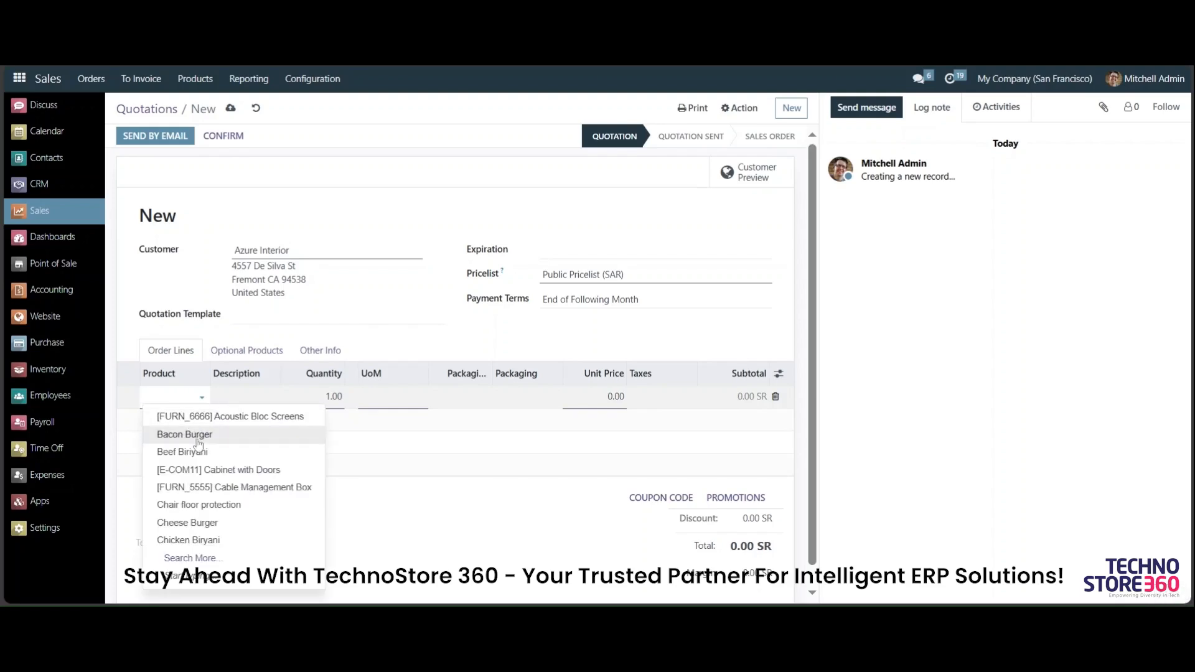
text(WA)
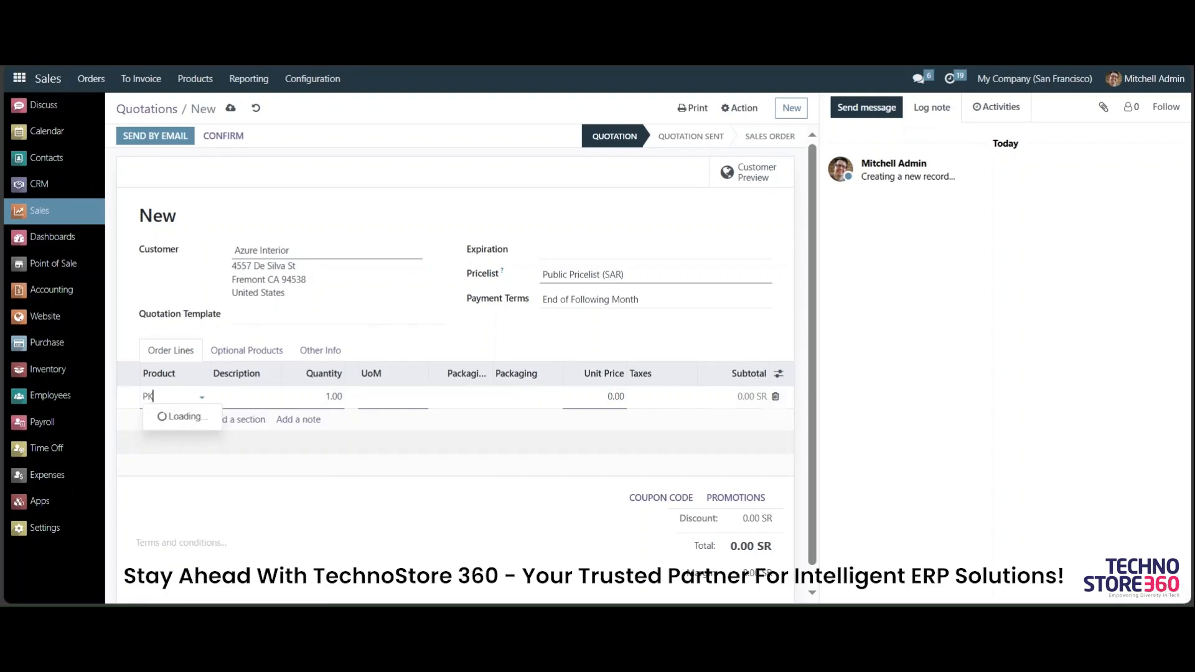
text(TER)
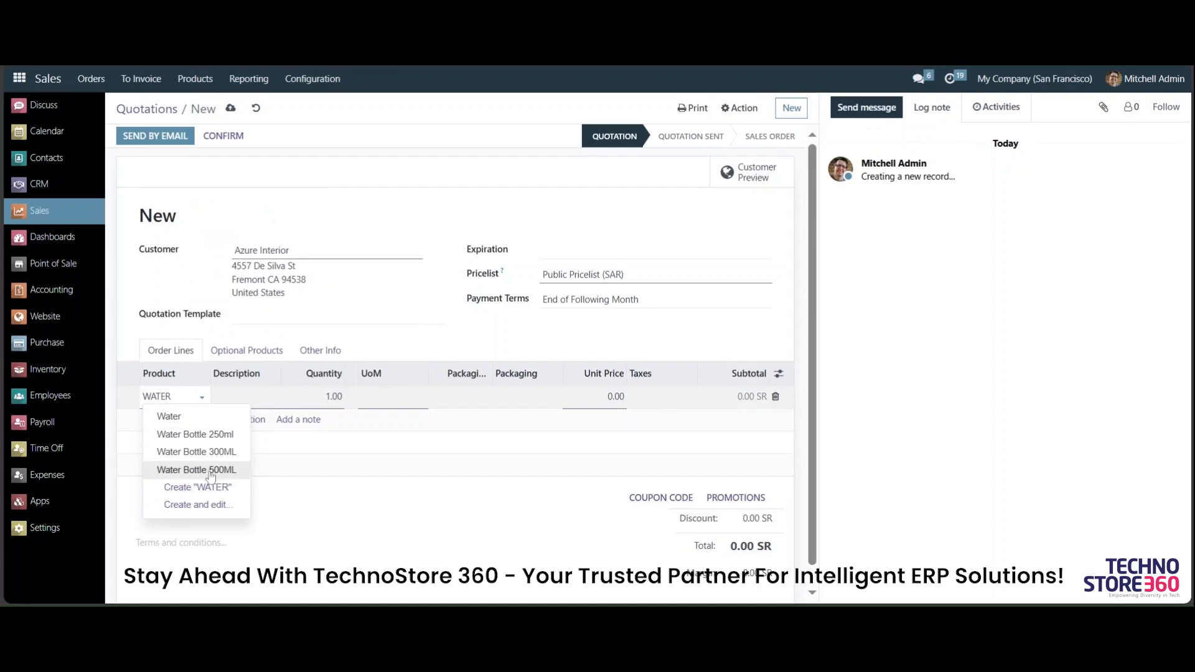
click(206, 469)
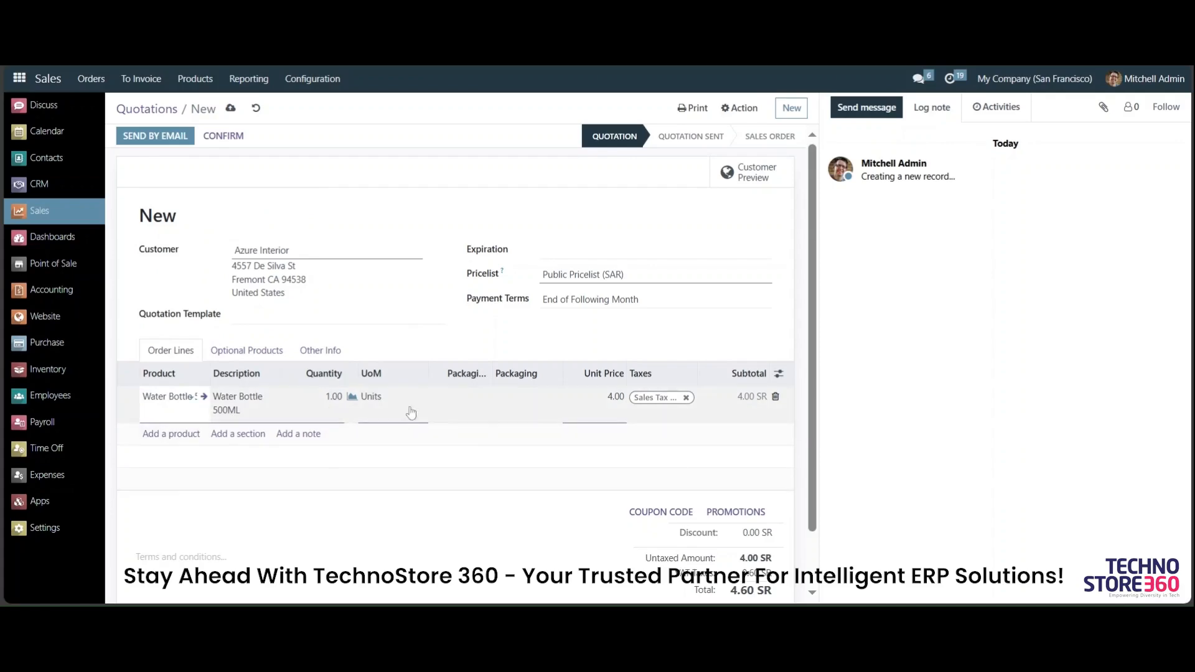
- Set the water bottle line's packaging to PKT and its packaging quantity to 1 on the quotation
click(529, 412)
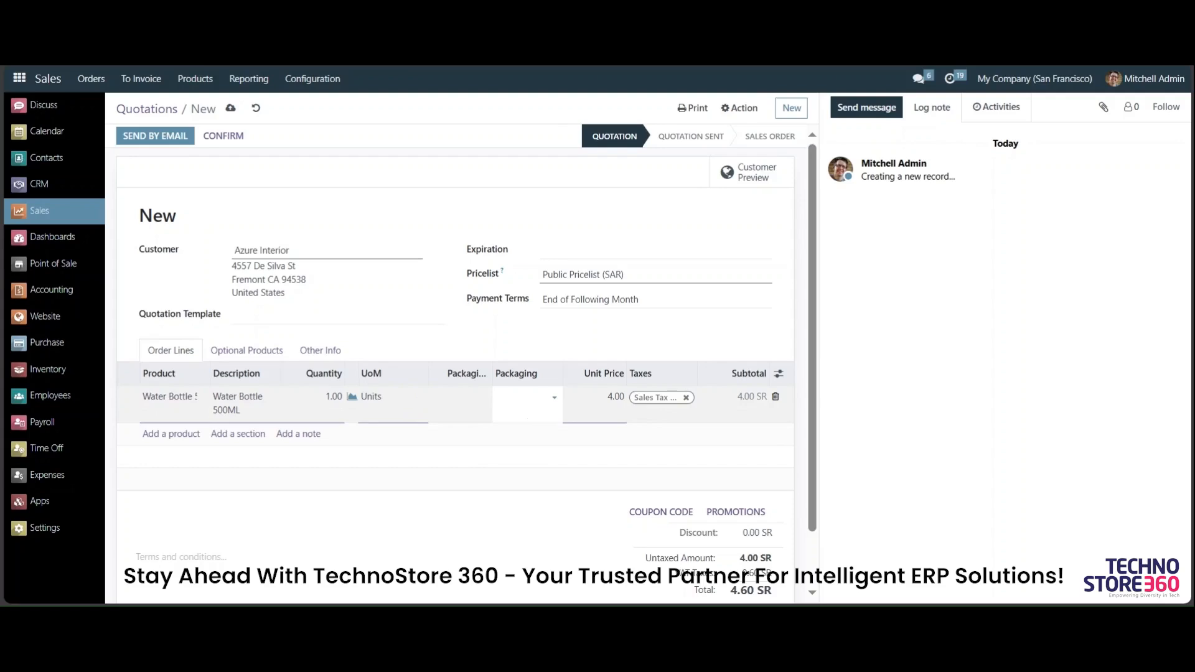
click(527, 398)
click(519, 417)
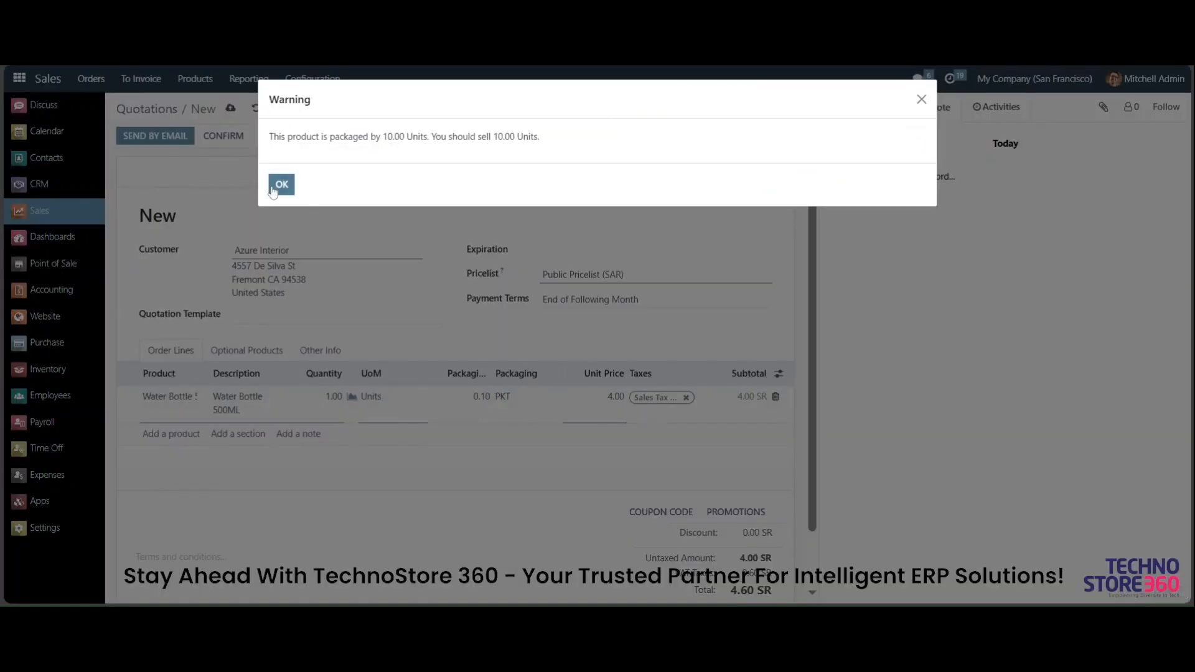
click(282, 185)
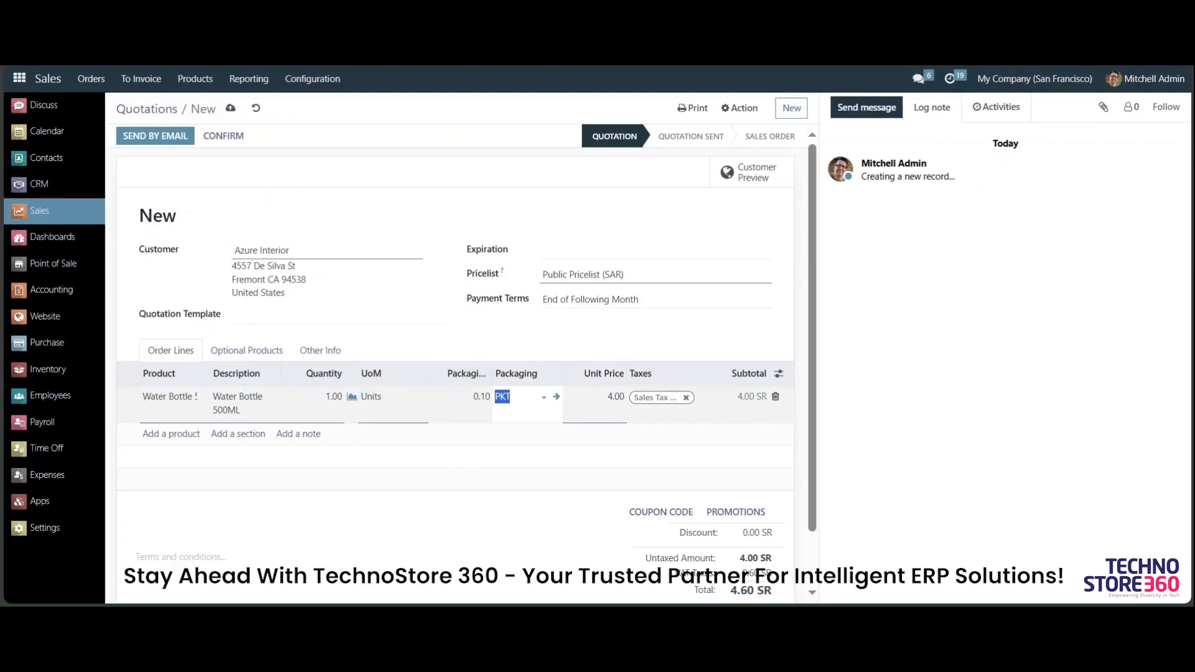
click(473, 396)
double_click(480, 397)
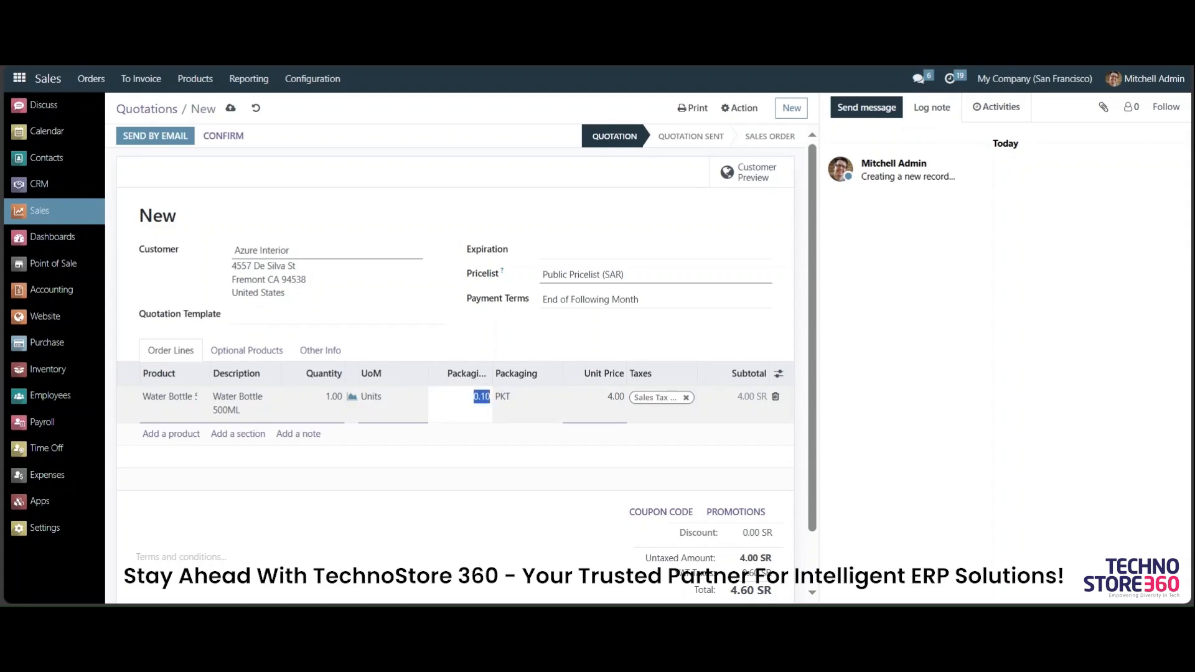
text(1)
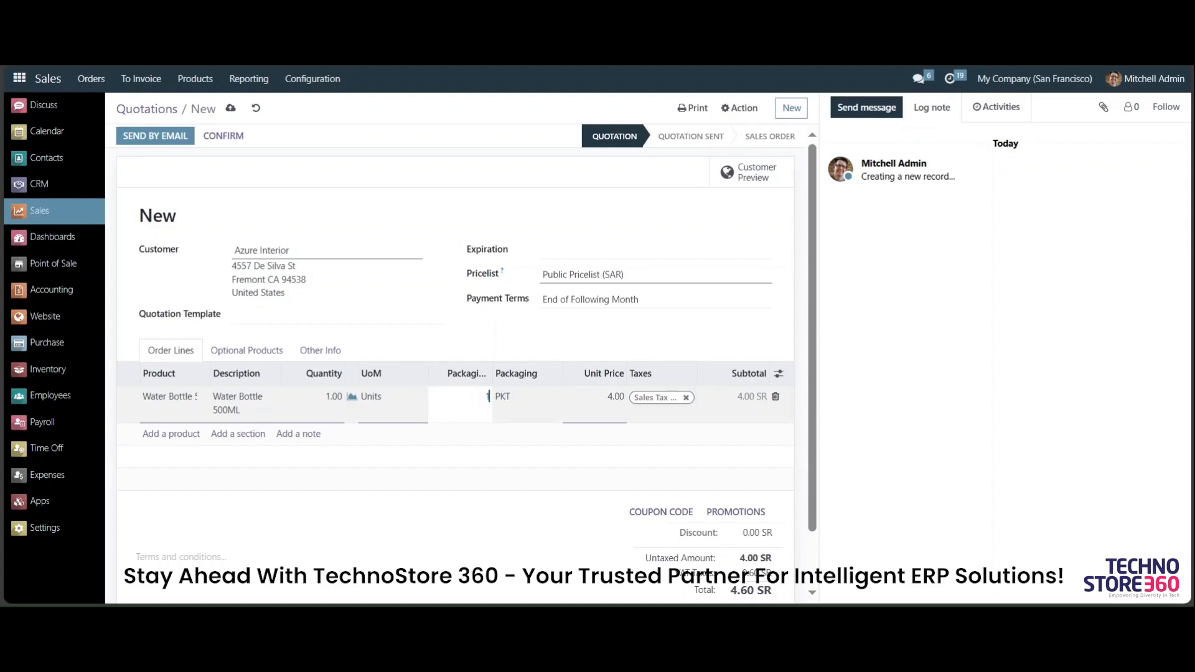
click(431, 341)
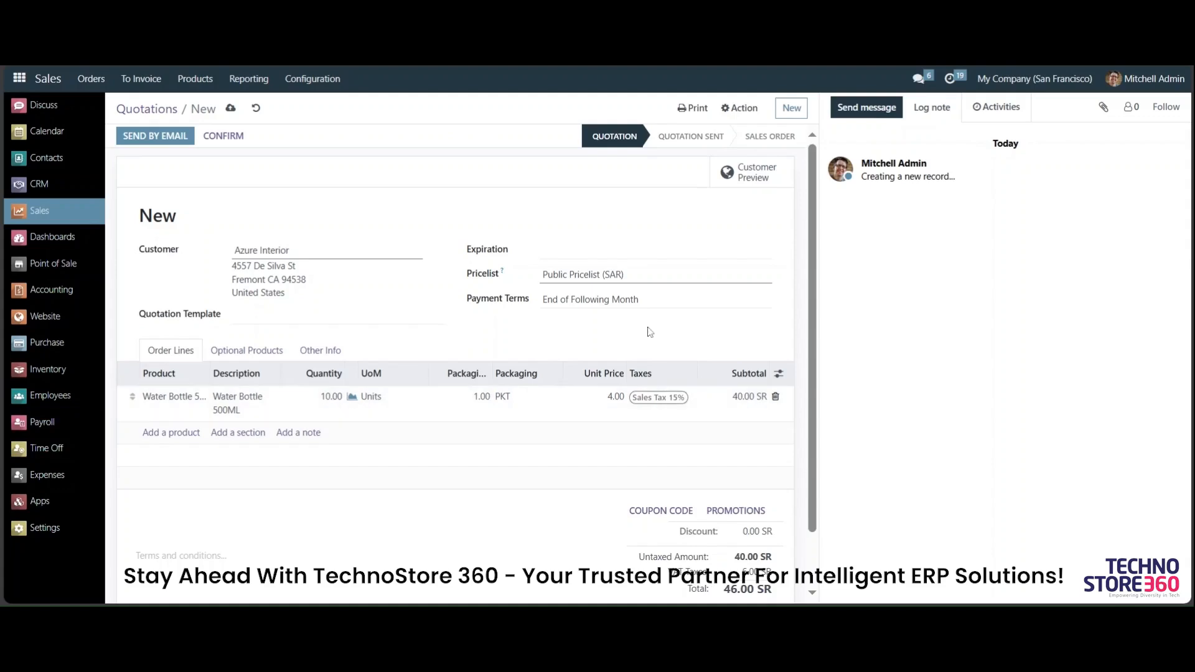
- Set the quotation line's unit price to 6, review the optional columns and confirm the quotation
click(615, 399)
text(6)
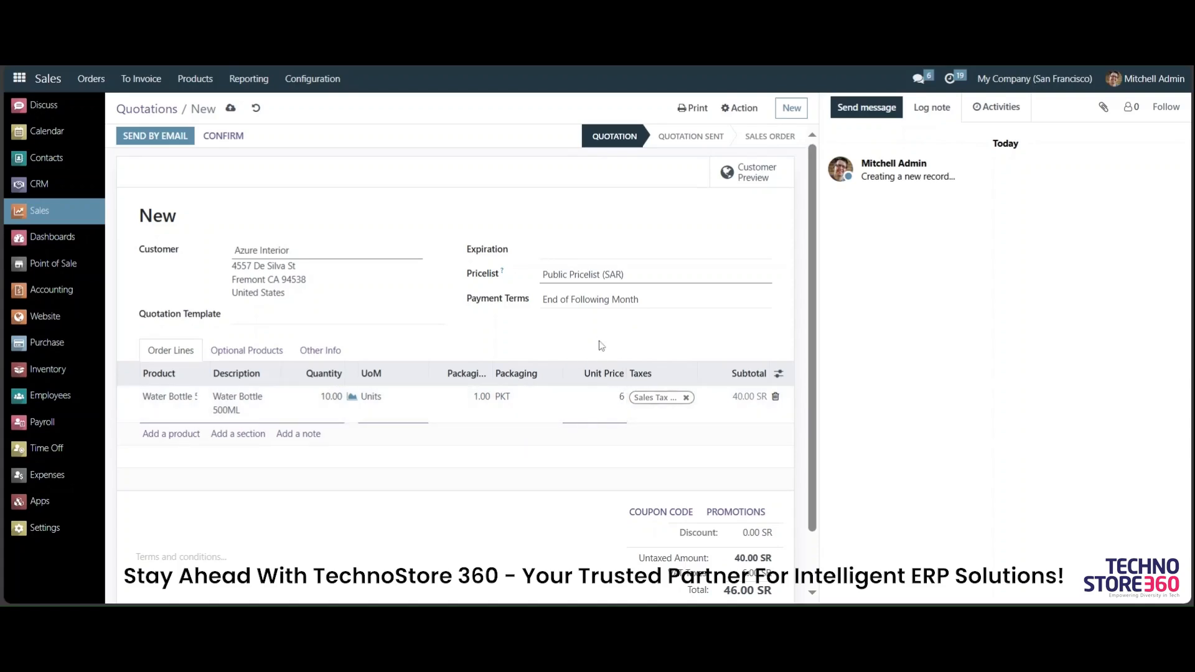
click(778, 373)
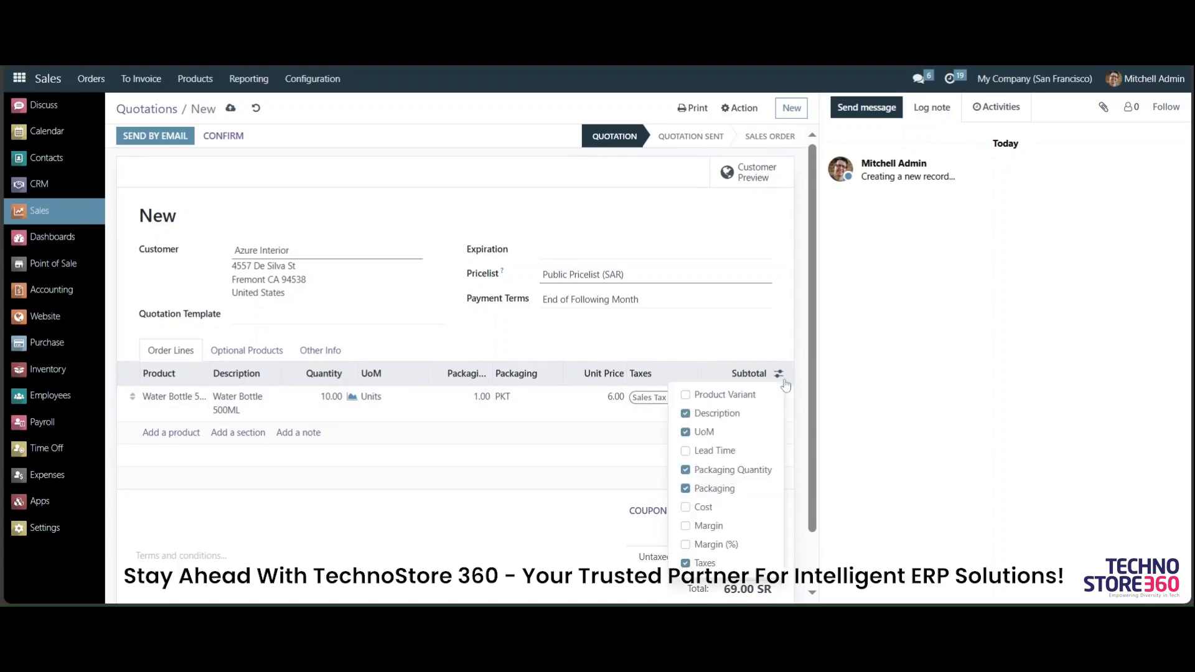
click(649, 359)
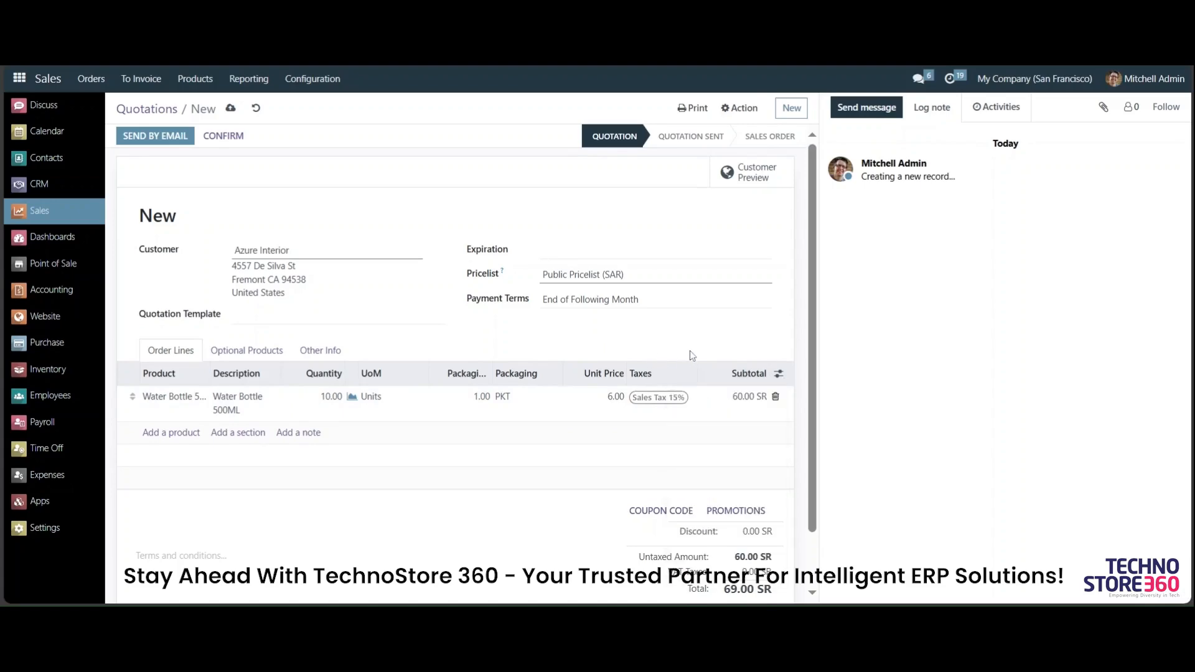
click(223, 139)
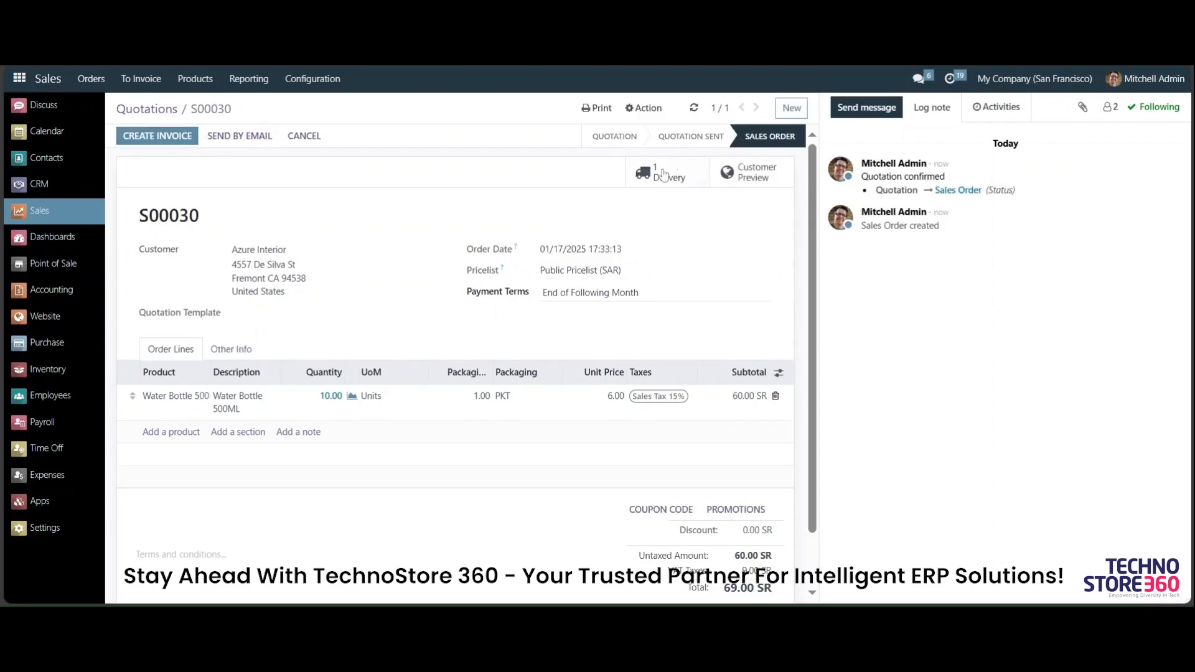
- Open the sales order's delivery, set the done quantities to the reserved amounts and validate the transfer
click(661, 176)
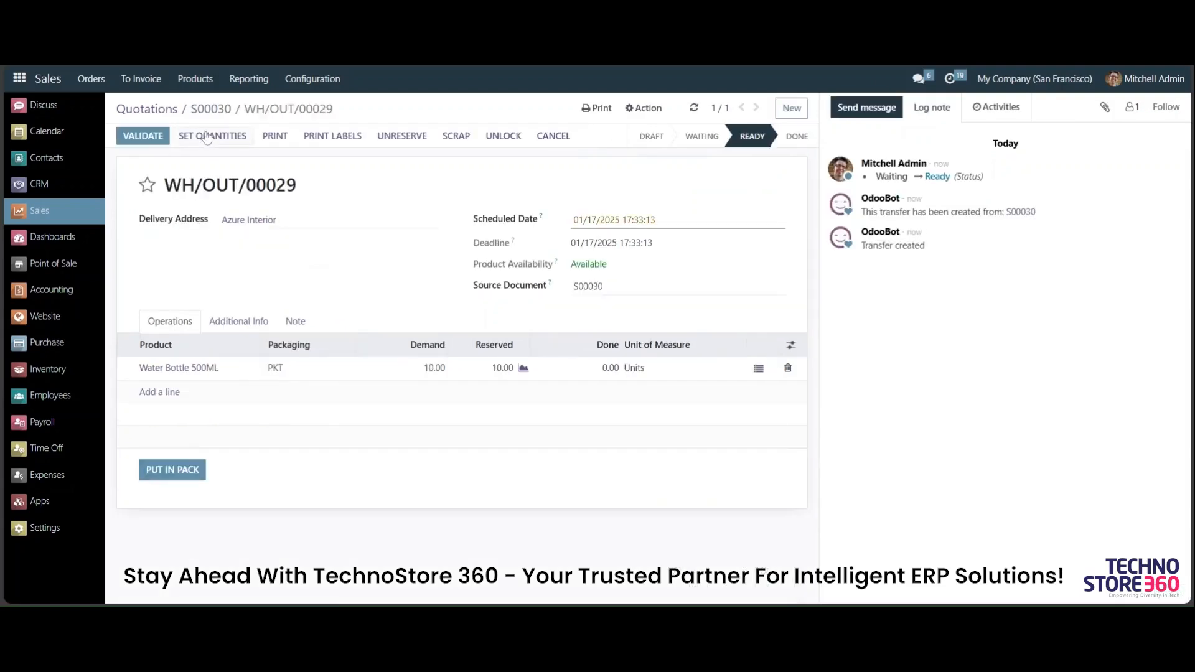
click(207, 137)
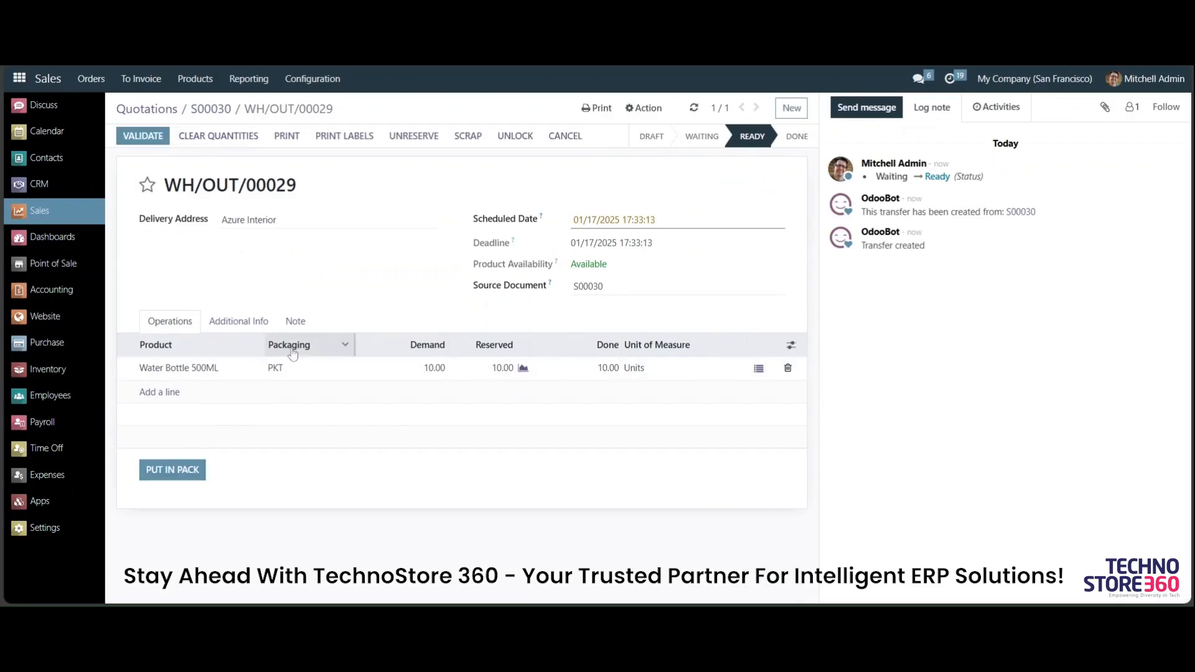
click(151, 137)
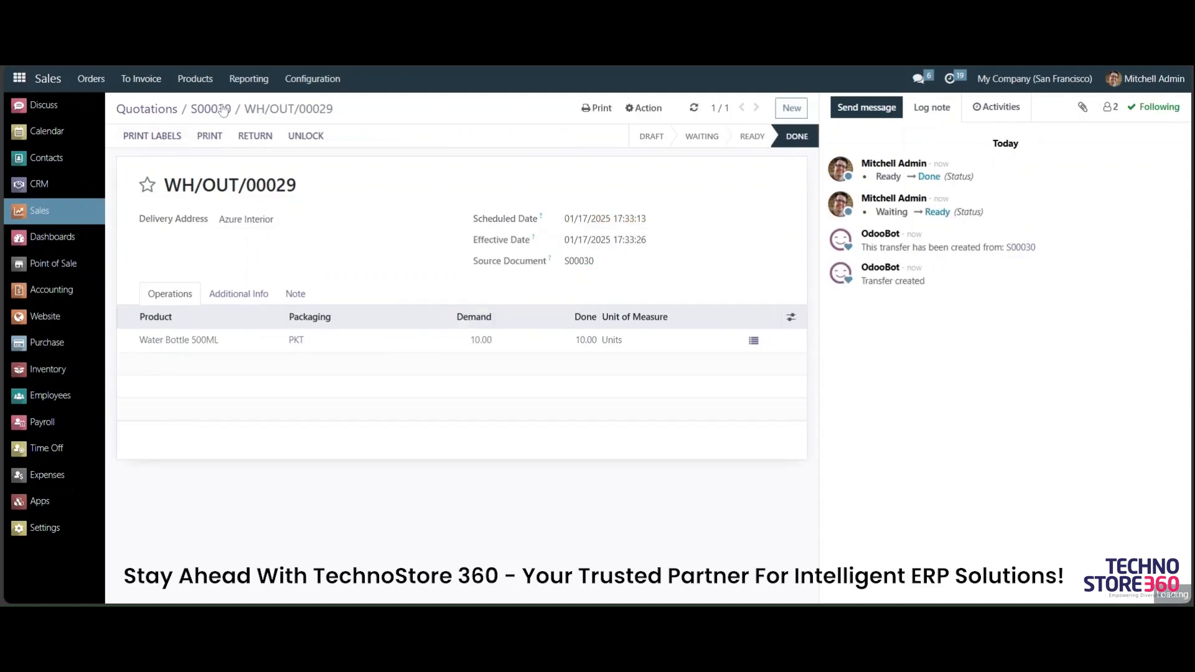
- Return to the sales order, create a regular invoice from it and confirm the draft invoice
click(222, 110)
click(166, 139)
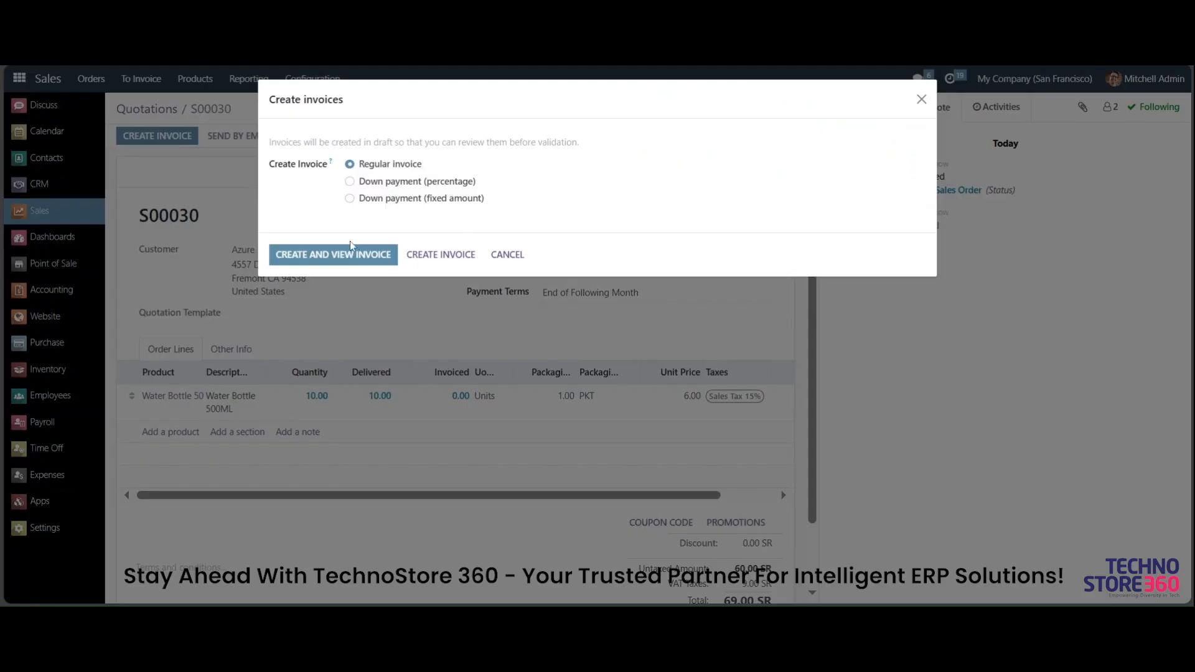
click(344, 256)
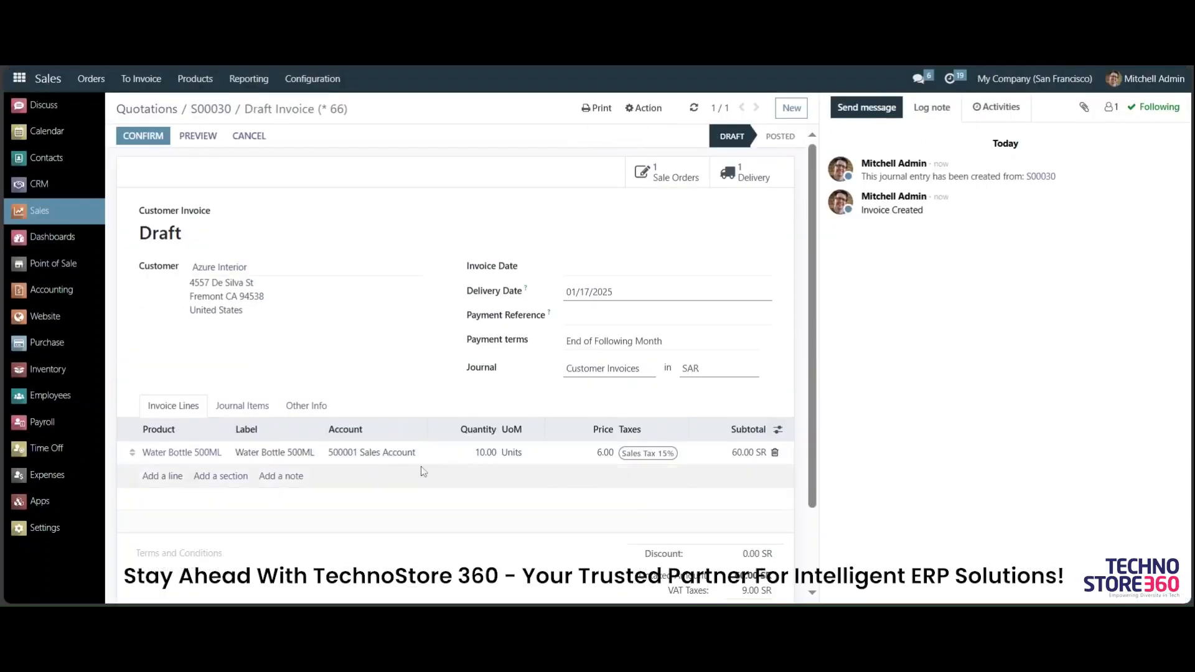
click(142, 135)
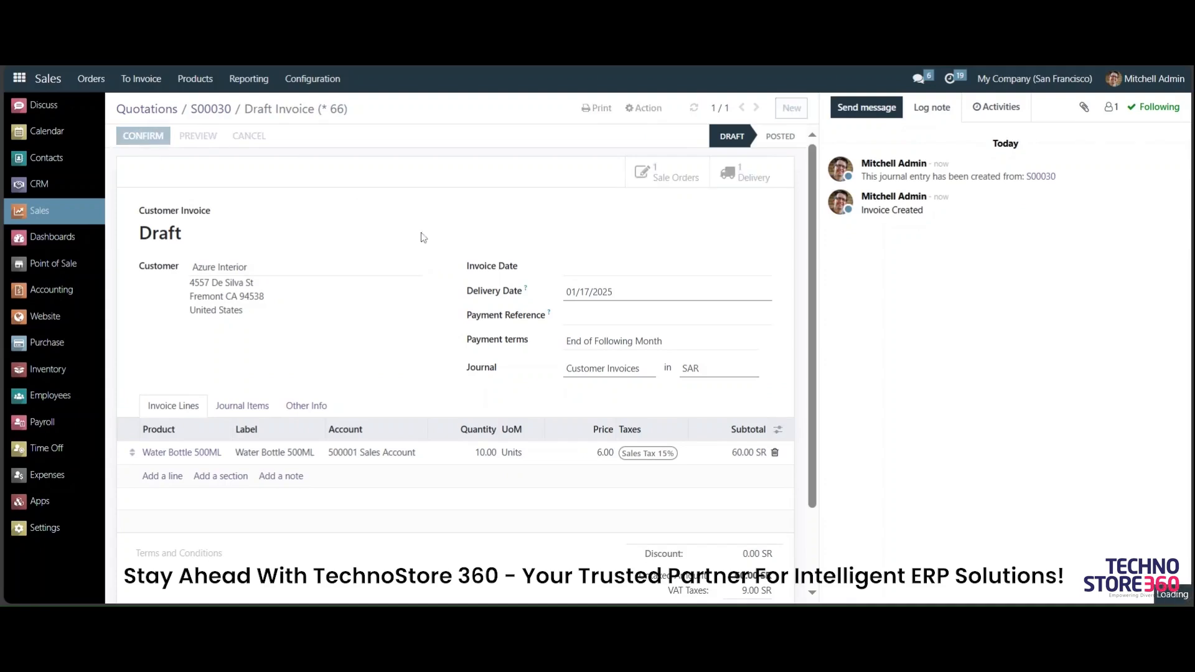
scroll(424, 237, down, 3)
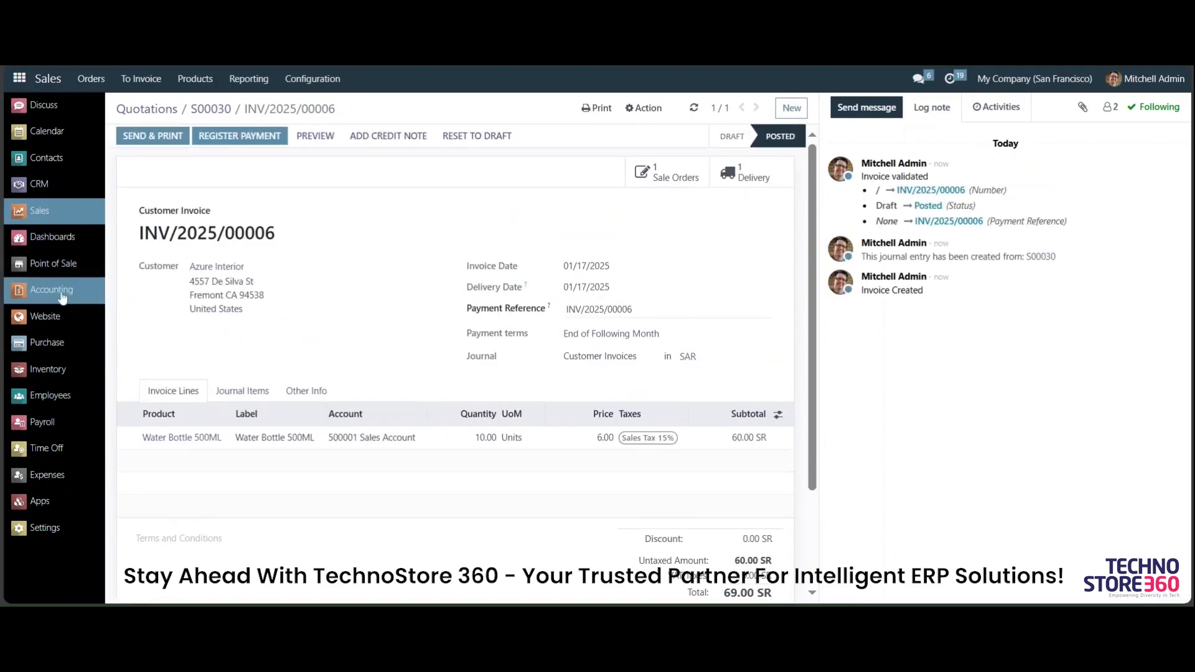
- Open the Moves History report in Inventory to check the Water Bottle 500ML delivery to the customer
click(66, 376)
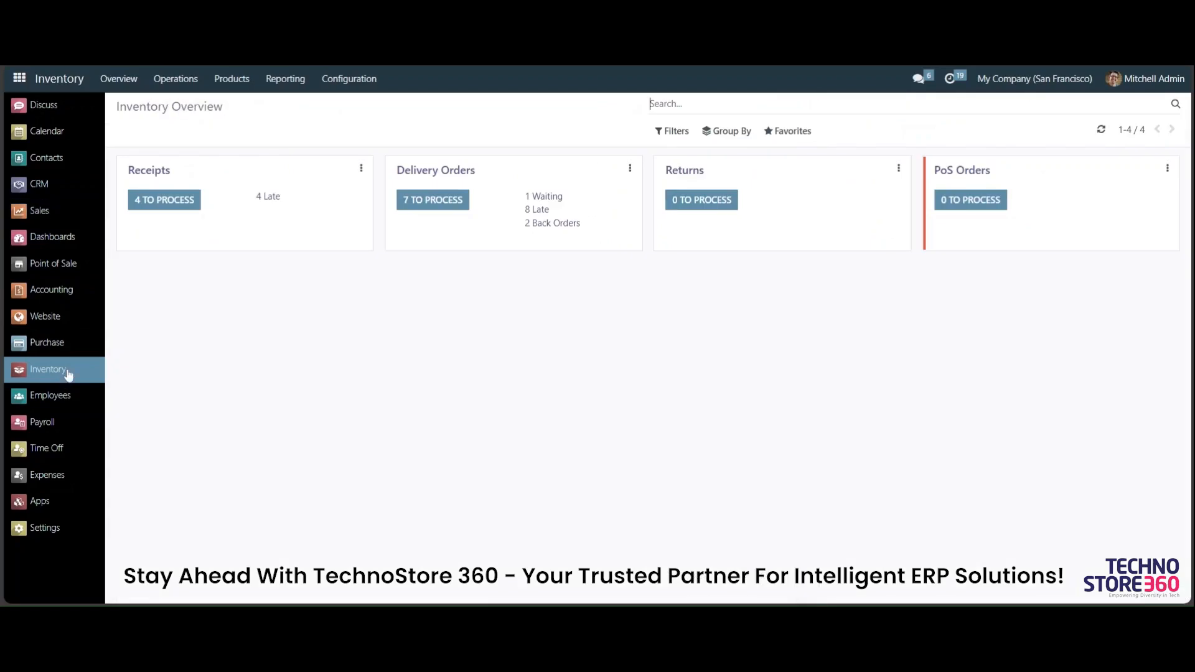
click(282, 78)
click(284, 107)
click(299, 79)
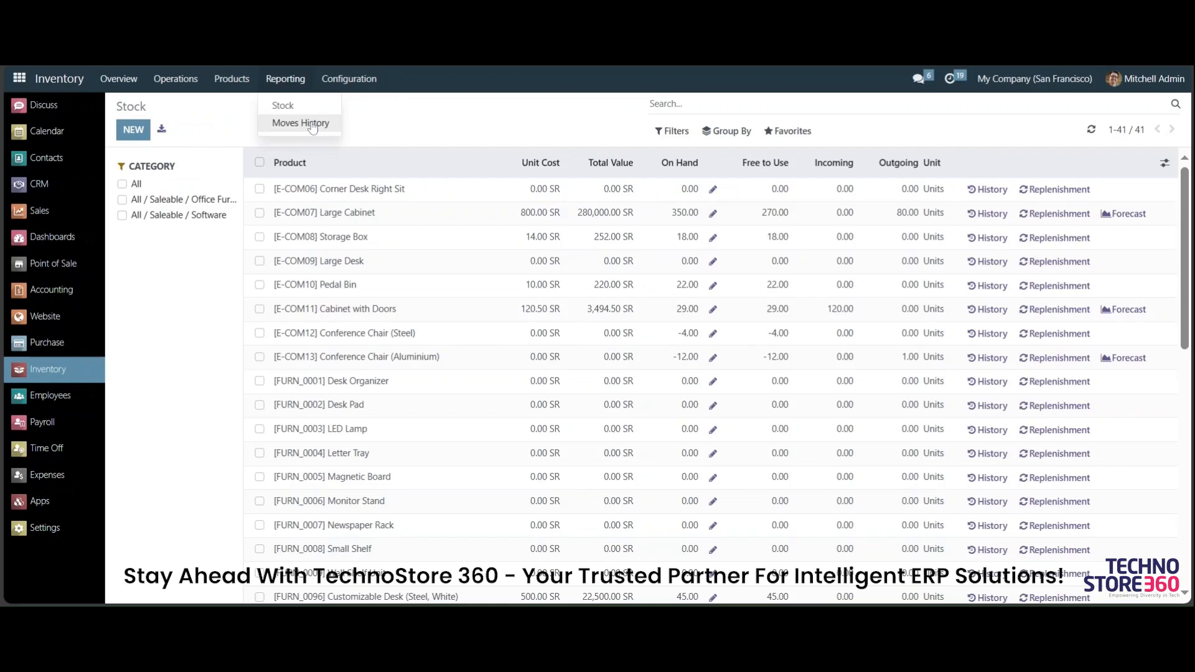
click(313, 124)
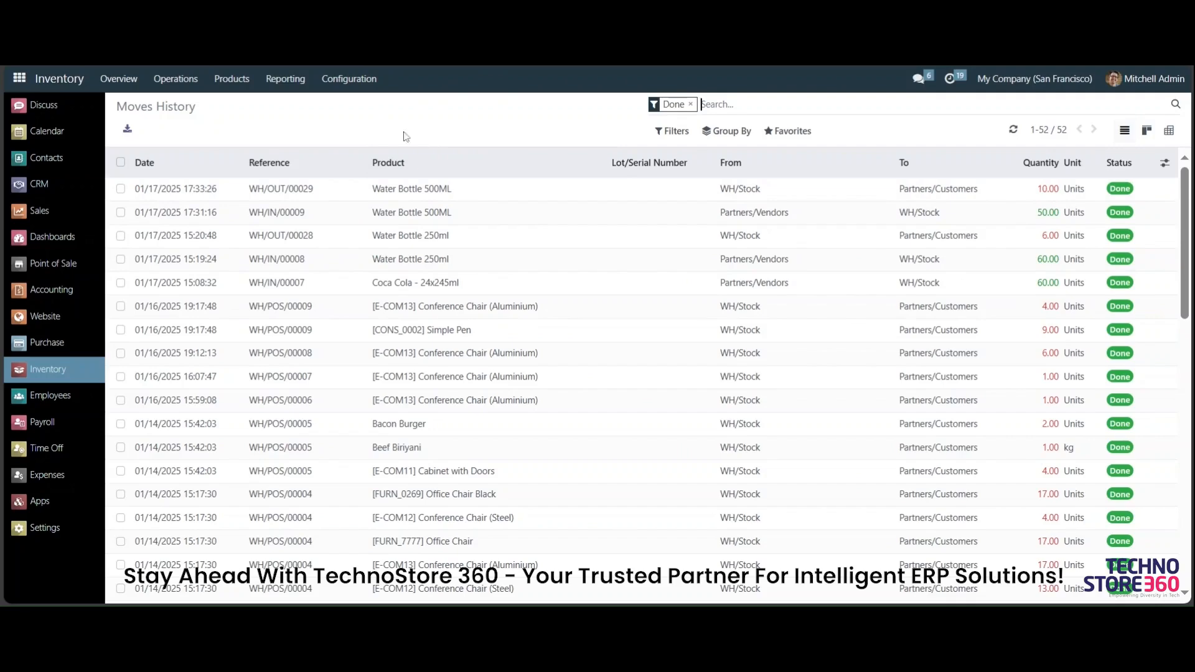
- Review the Water Bottle 500ML entry in the Product Packagings list and return to the Inventory Overview
click(334, 81)
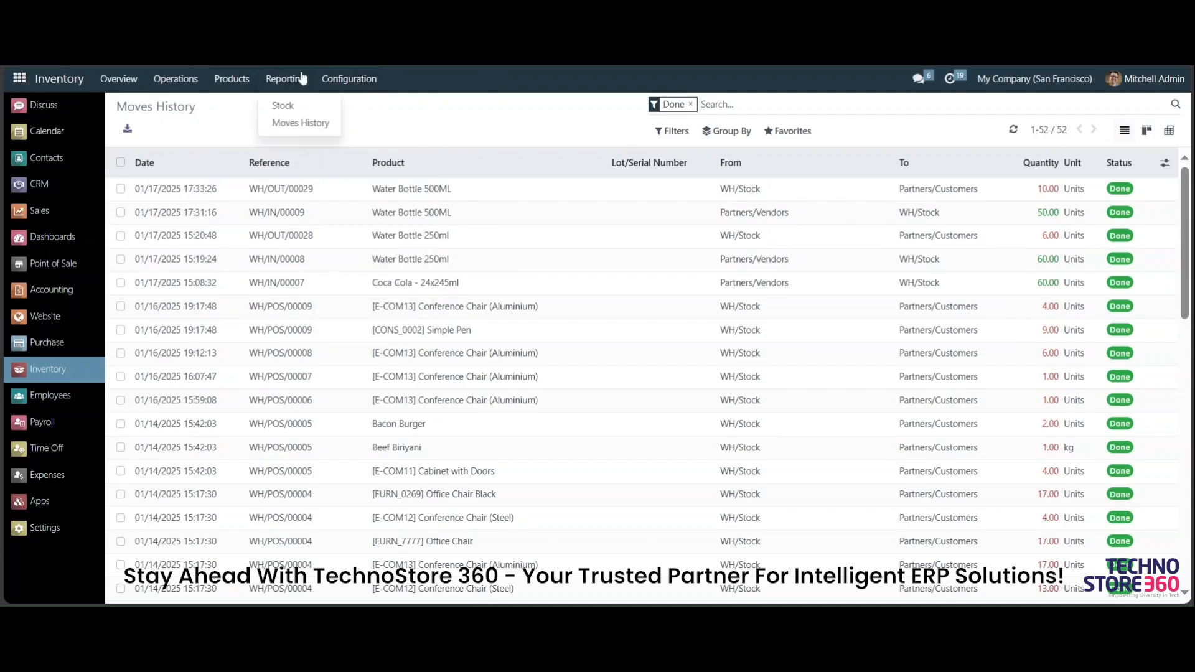
mouse_move(219, 87)
mouse_move(377, 84)
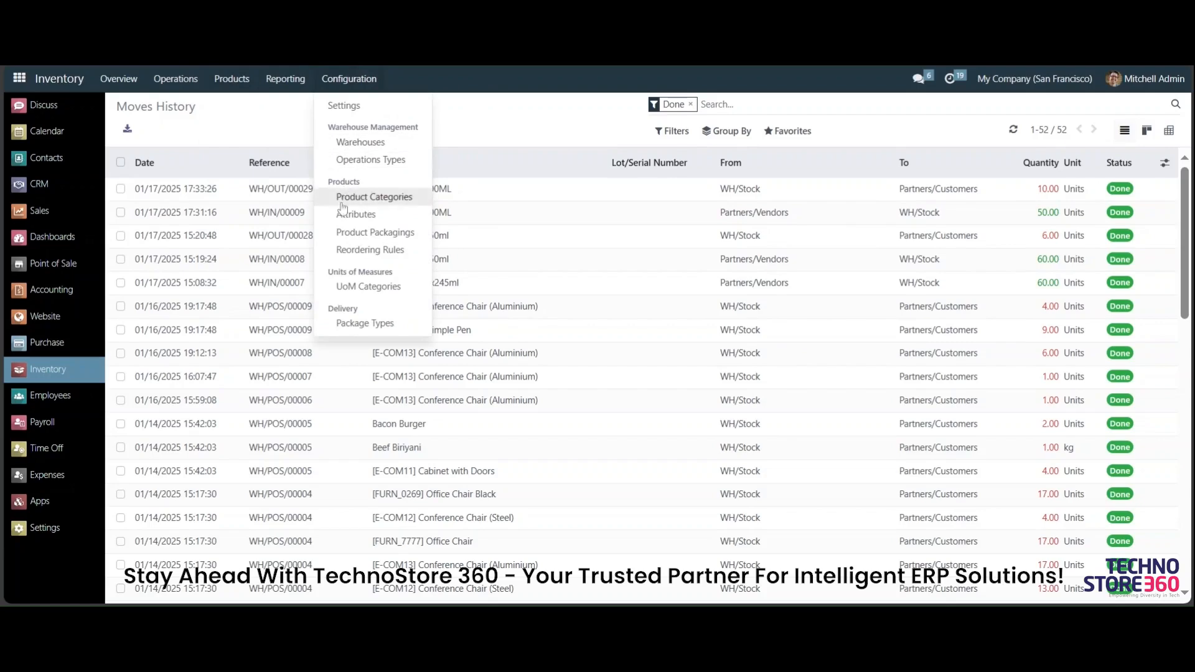
click(375, 232)
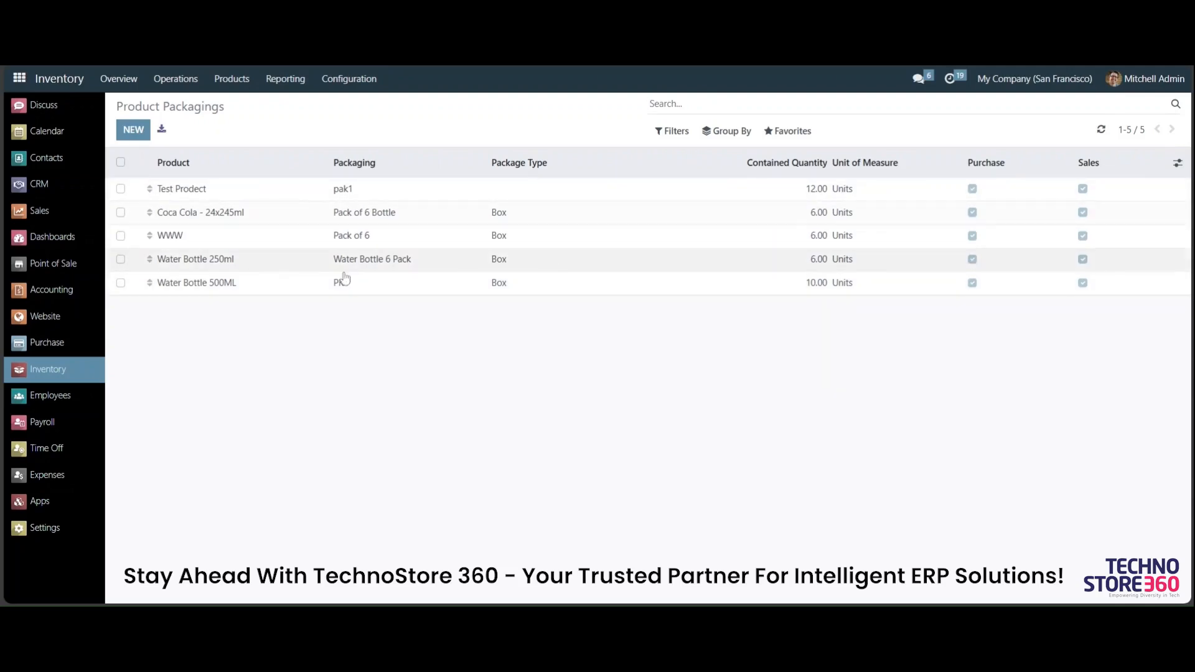
click(120, 79)
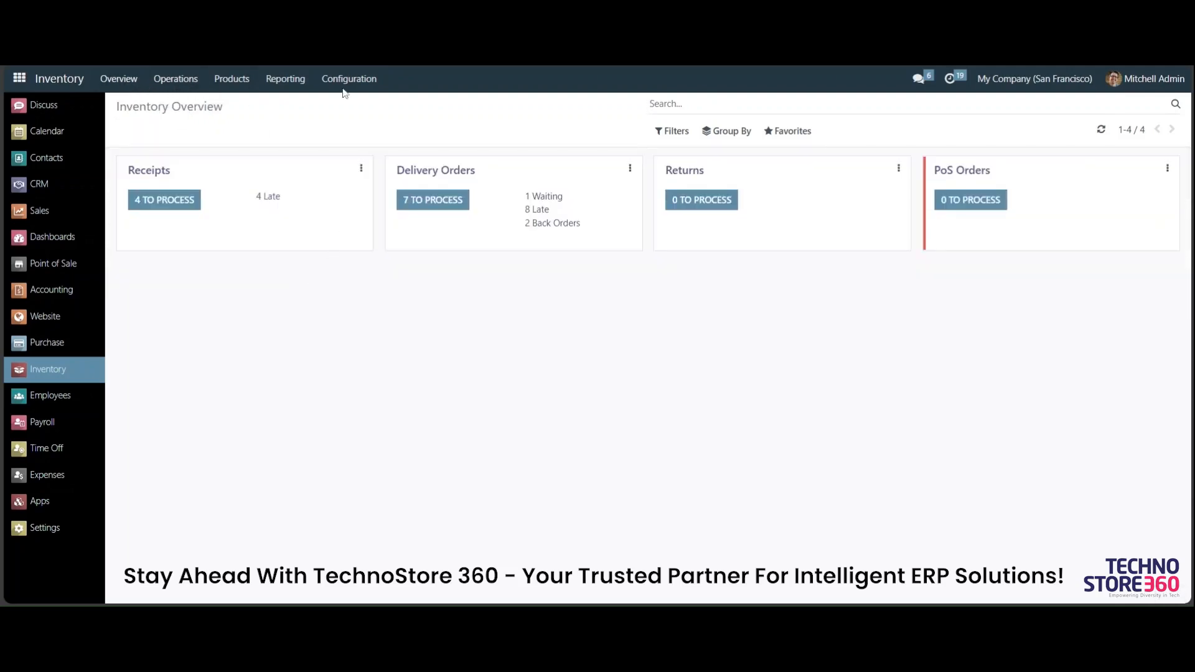